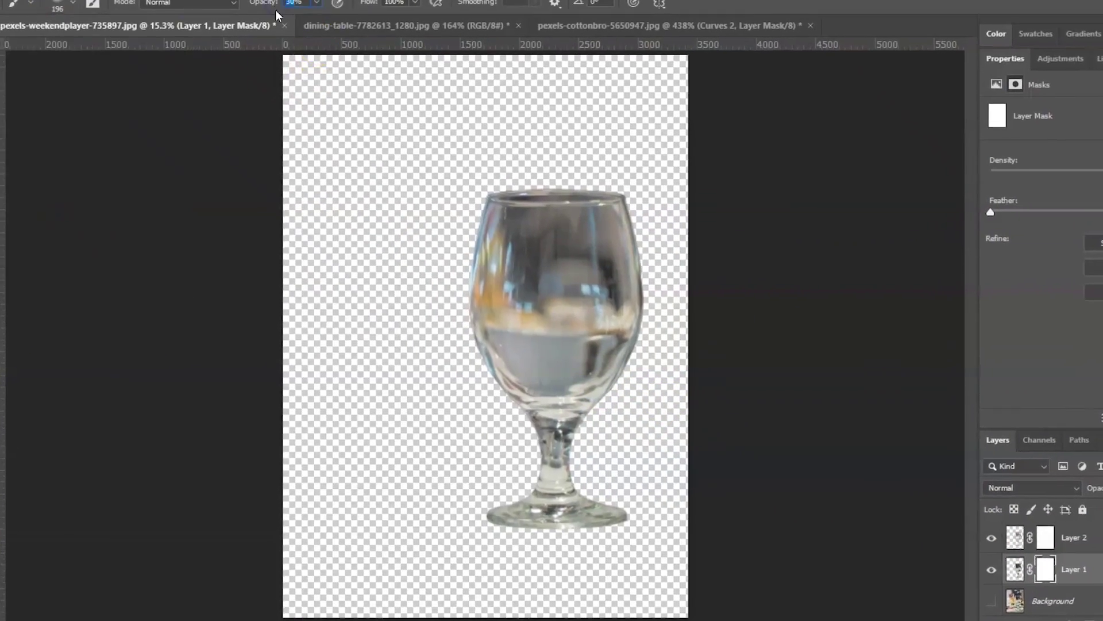
- Preview masking the bowl interior, then revert to the original single Background layer
mouse_move(546, 247)
mouse_down()
mouse_move(608, 323)
mouse_move(575, 299)
mouse_up()
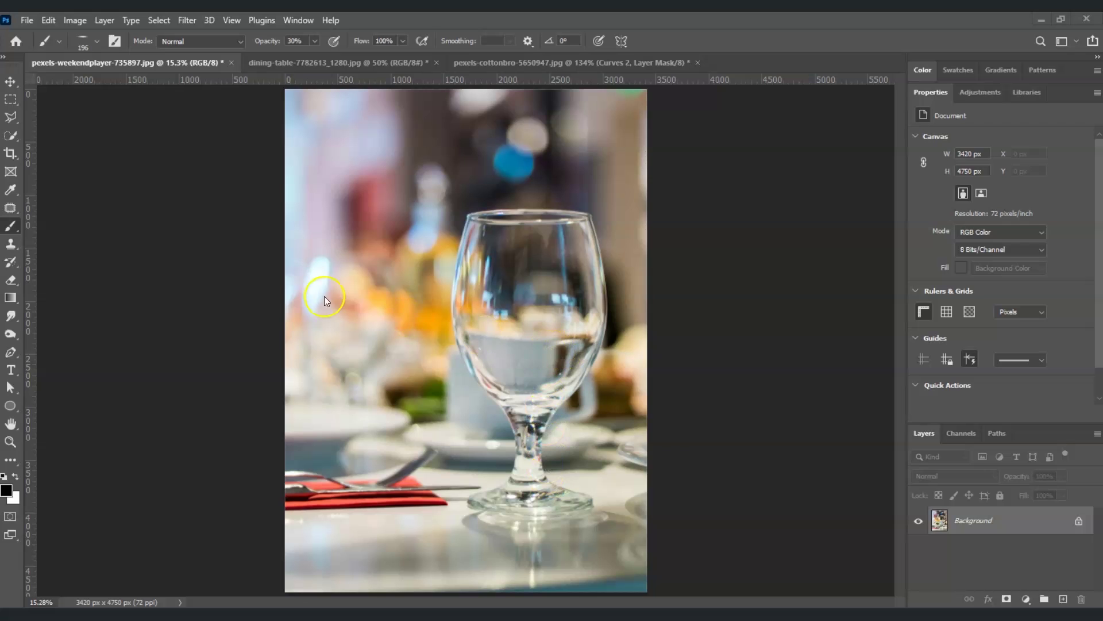
- Choose the Pen tool in Path mode and zoom in on the glass base
click(13, 353)
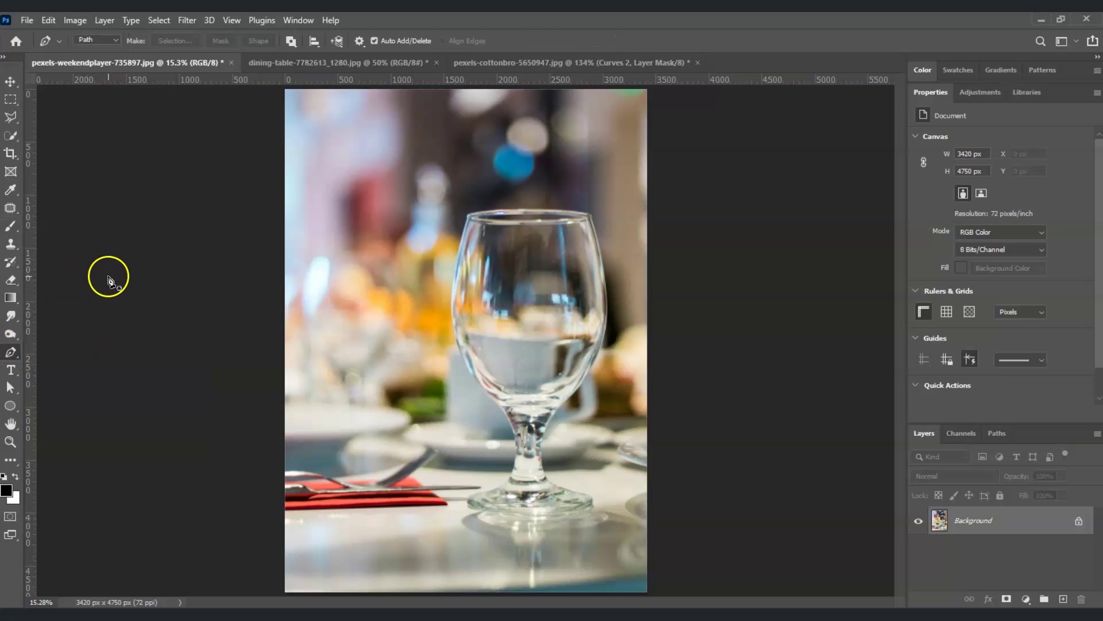
click(115, 41)
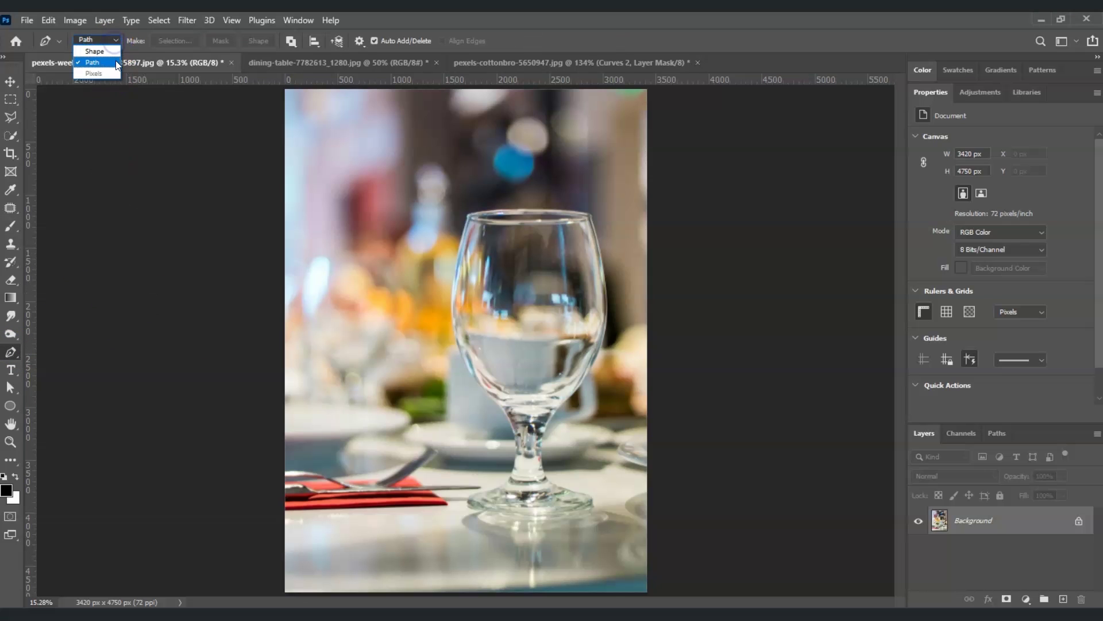
click(111, 68)
click(11, 441)
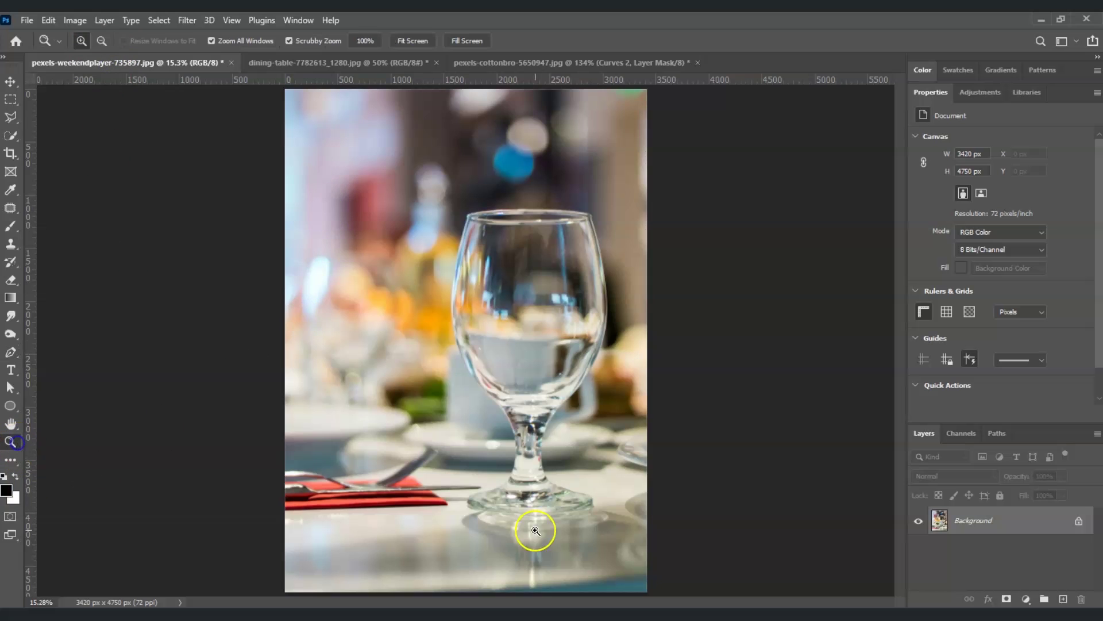
click(517, 486)
click(428, 225)
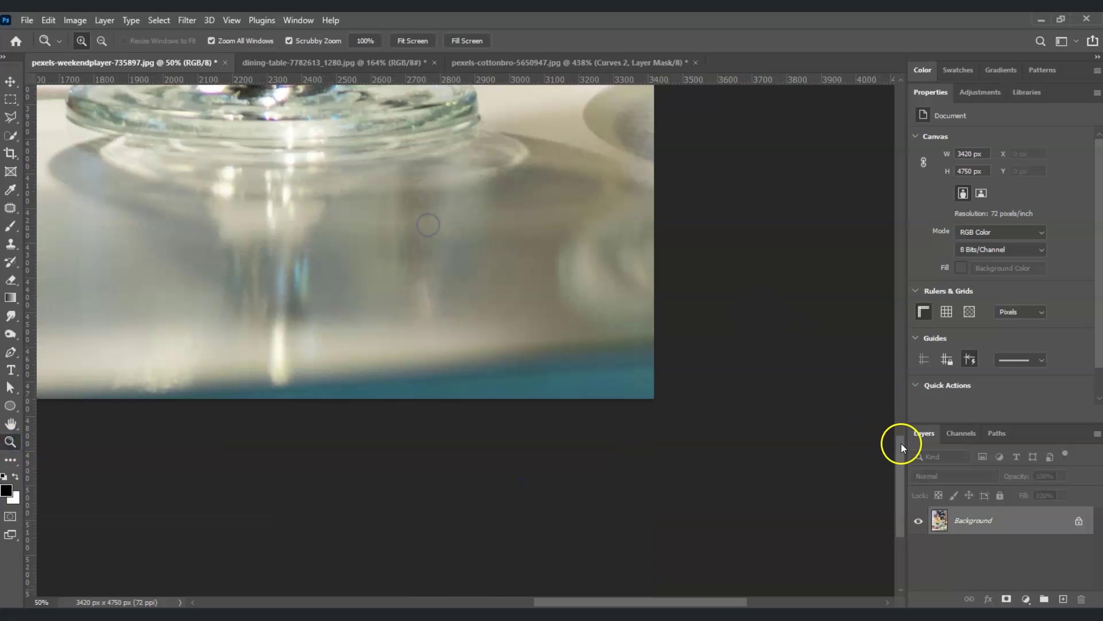
drag(902, 444, 883, 396)
drag(580, 602, 529, 601)
- Trace anchor points around the glass base, stem and bowl edge
key(p)
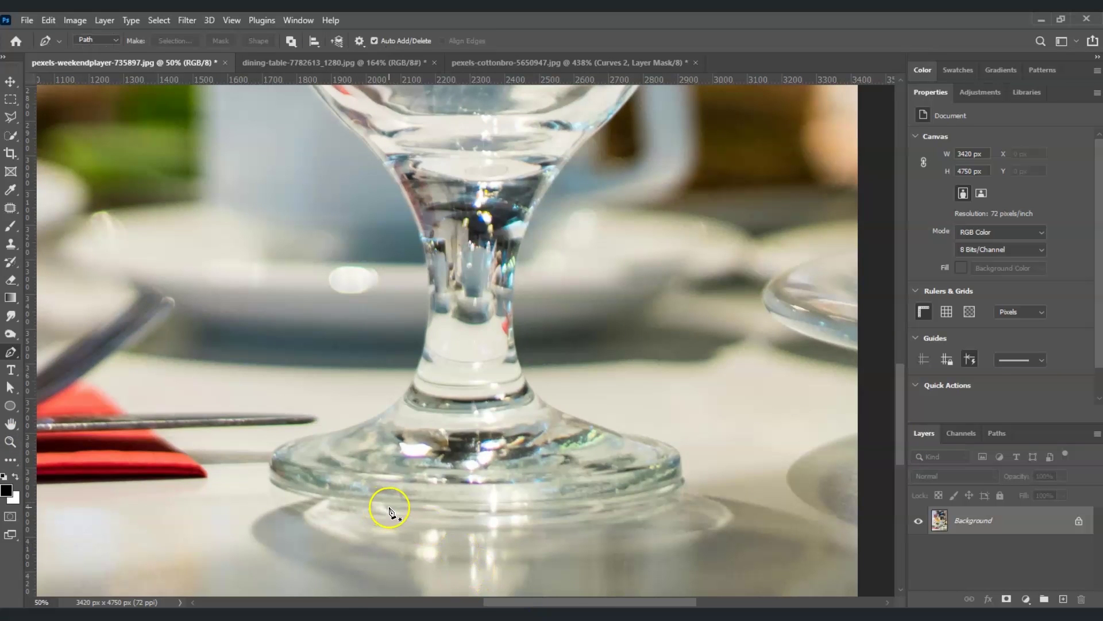
click(311, 492)
scroll(448, 339, up, 10)
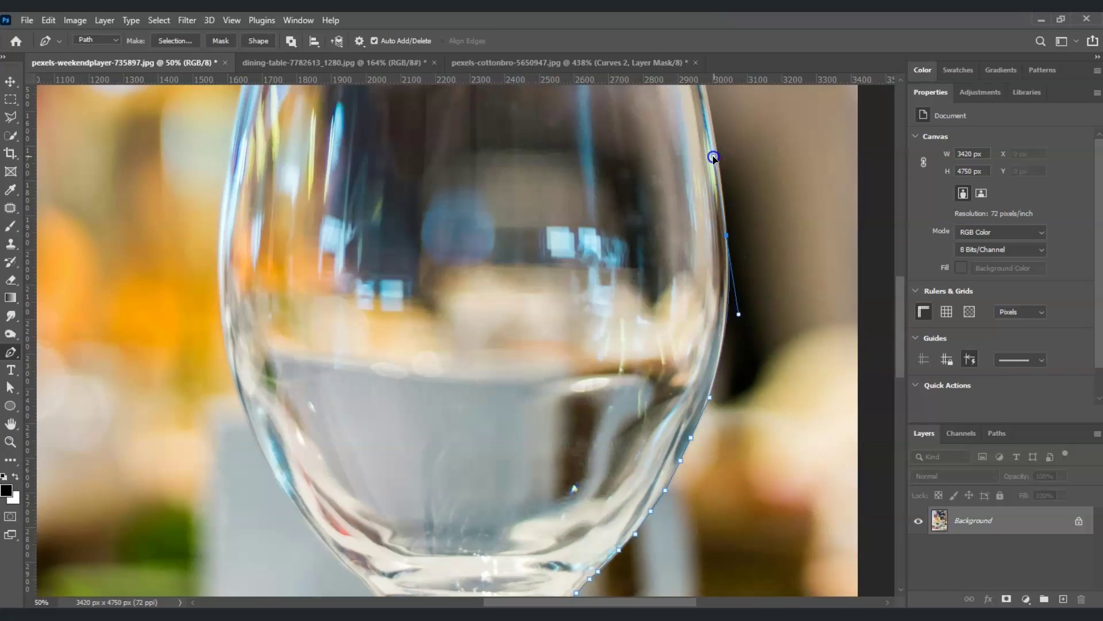
click(493, 299)
scroll(489, 312, down, 10)
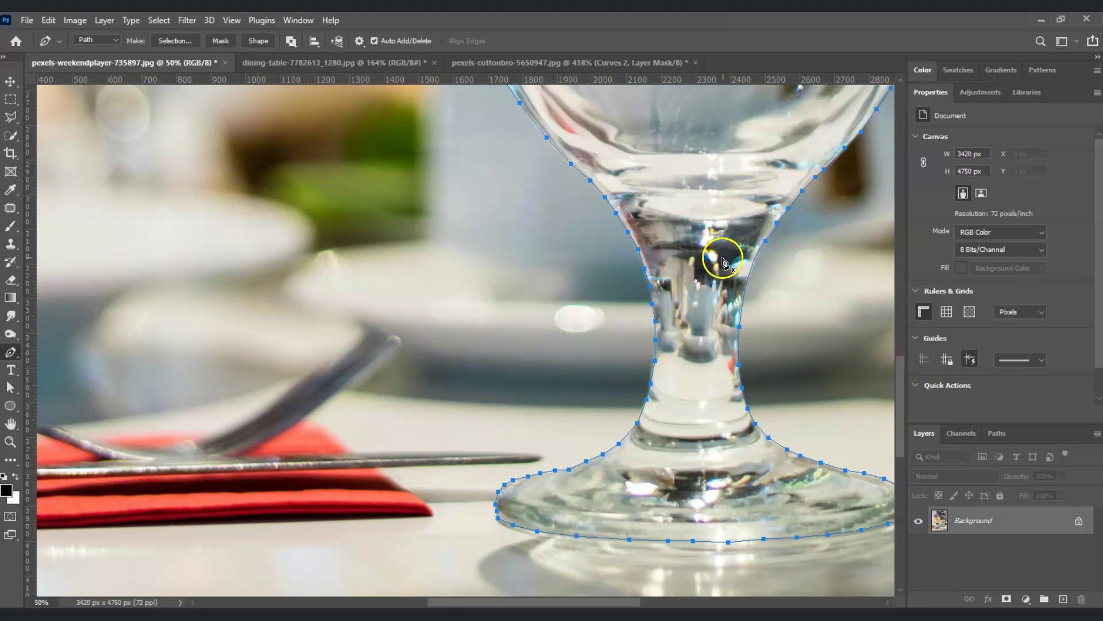
right_click(589, 184)
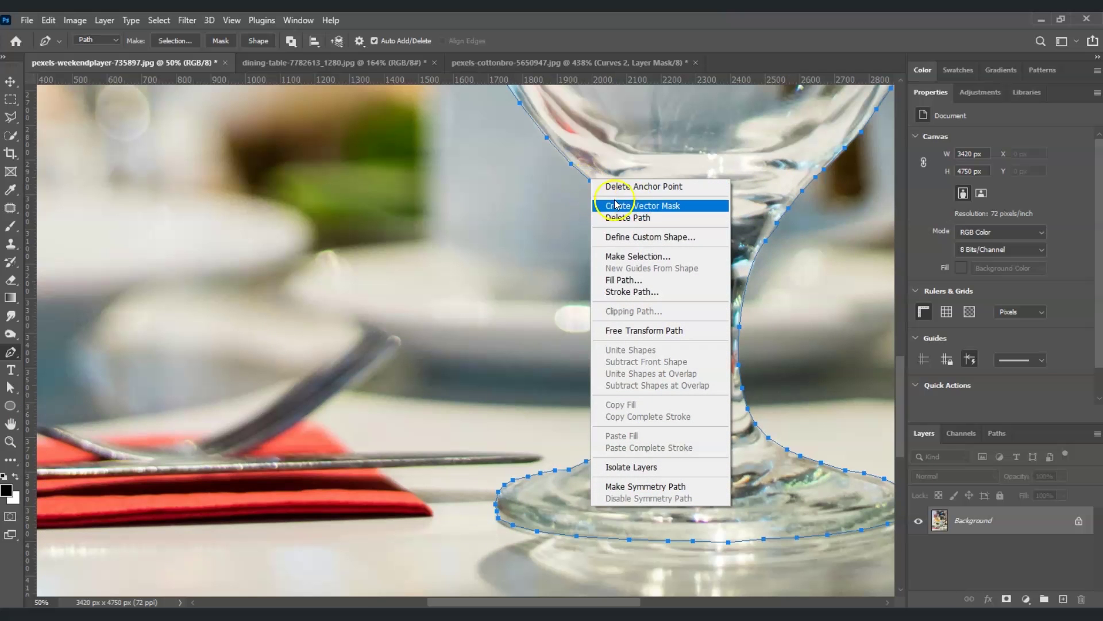
- Convert the glass path into a selection with a 1 px feather
click(646, 257)
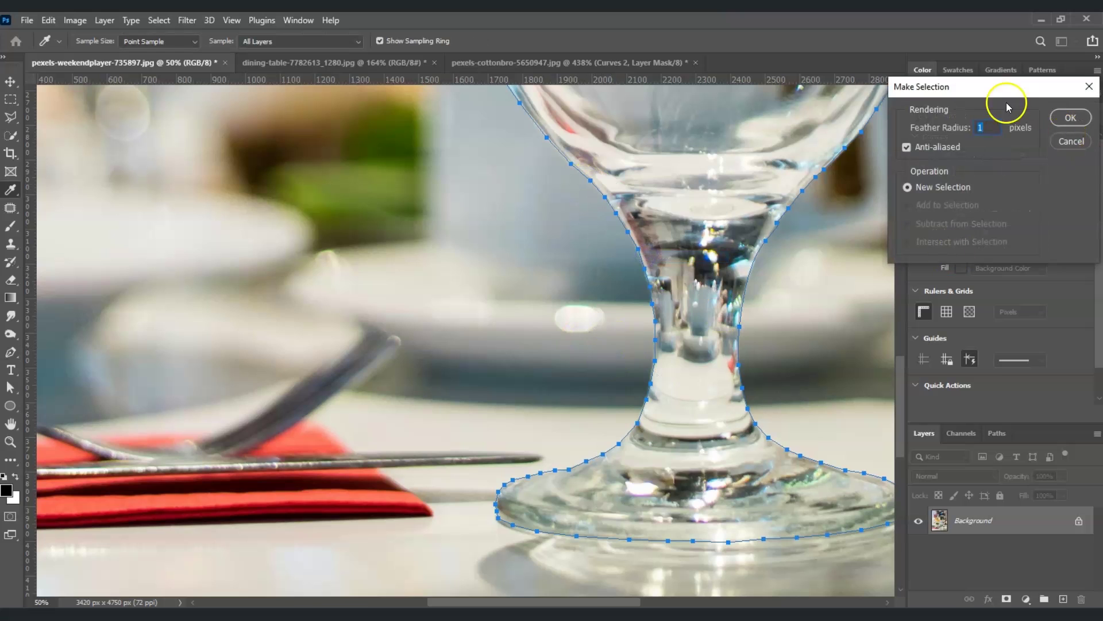
drag(1010, 95, 351, 284)
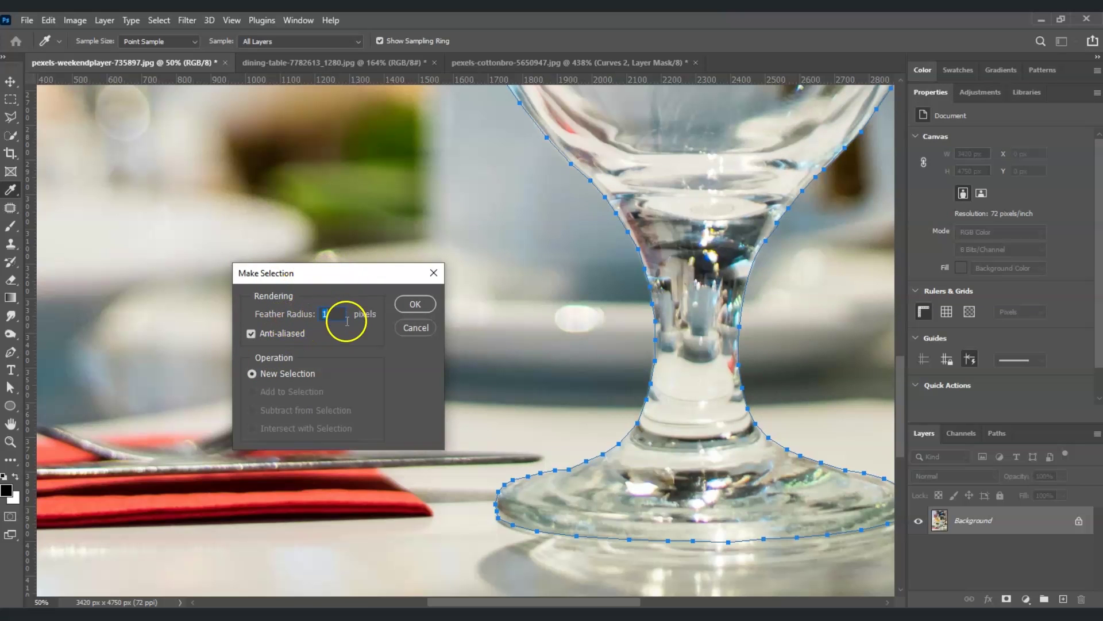
click(417, 304)
- Fit the image on screen and copy the selected glass from Background onto Layer 1
key(p)
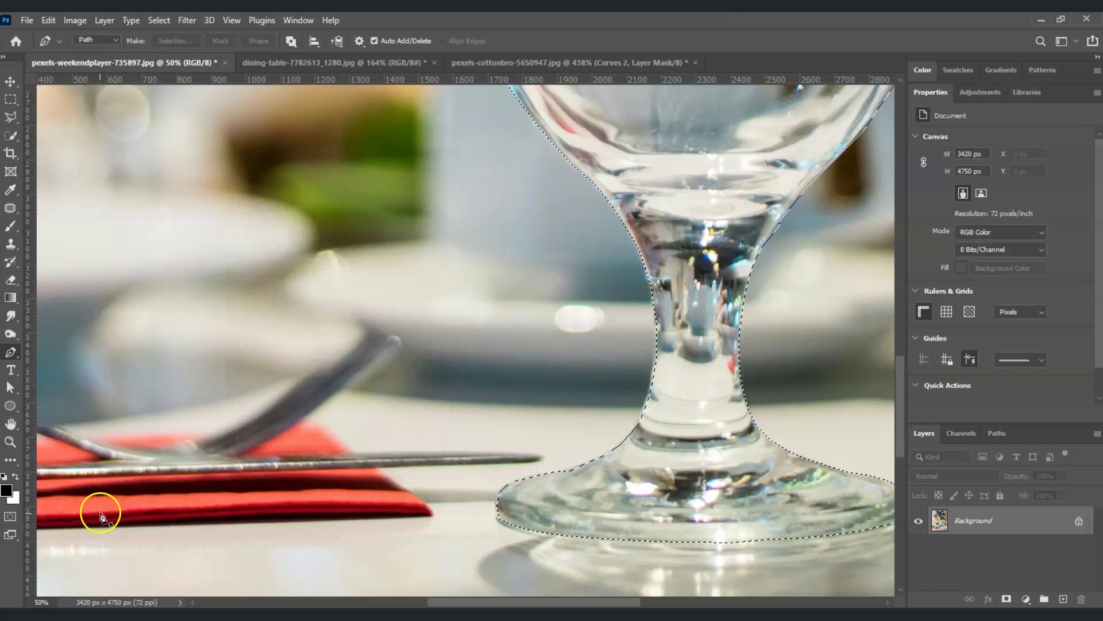
click(10, 441)
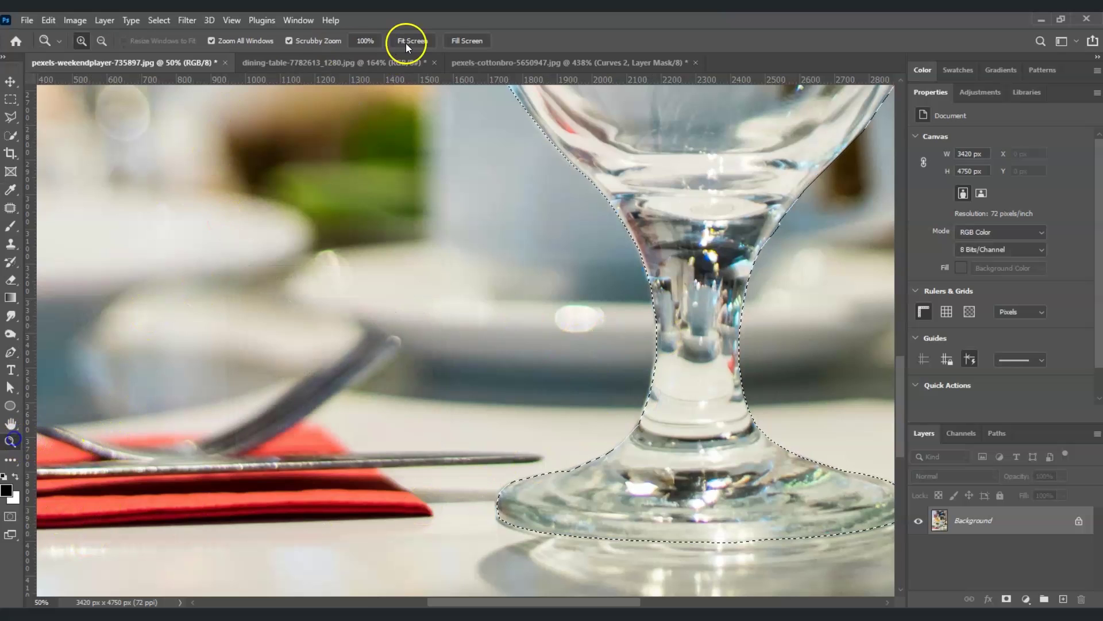
click(409, 41)
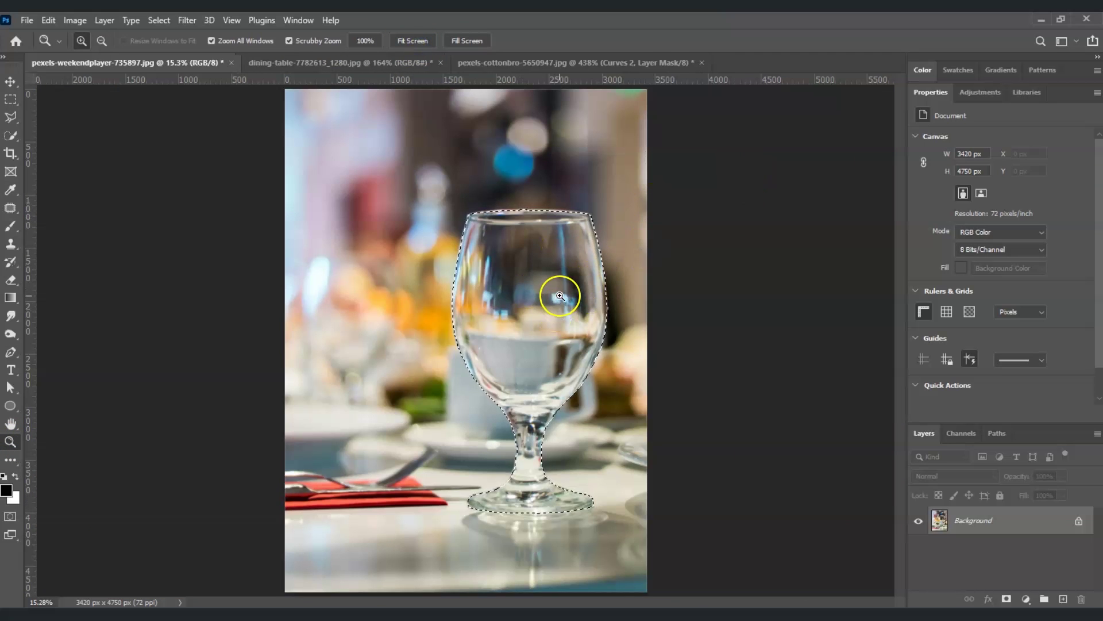
click(973, 521)
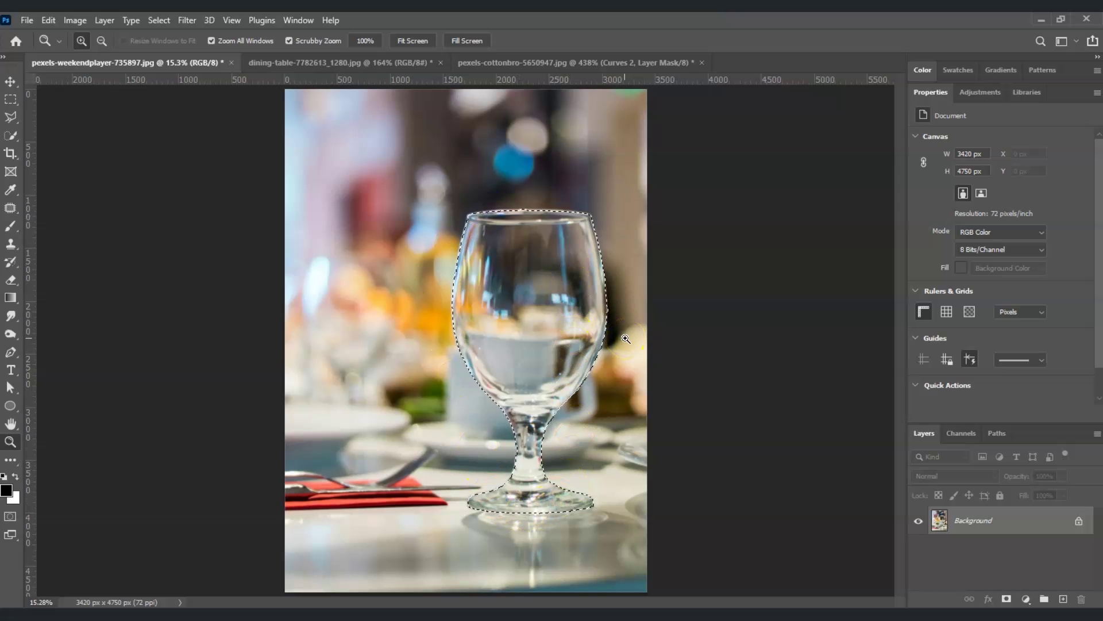
key(ctrl+j)
click(954, 504)
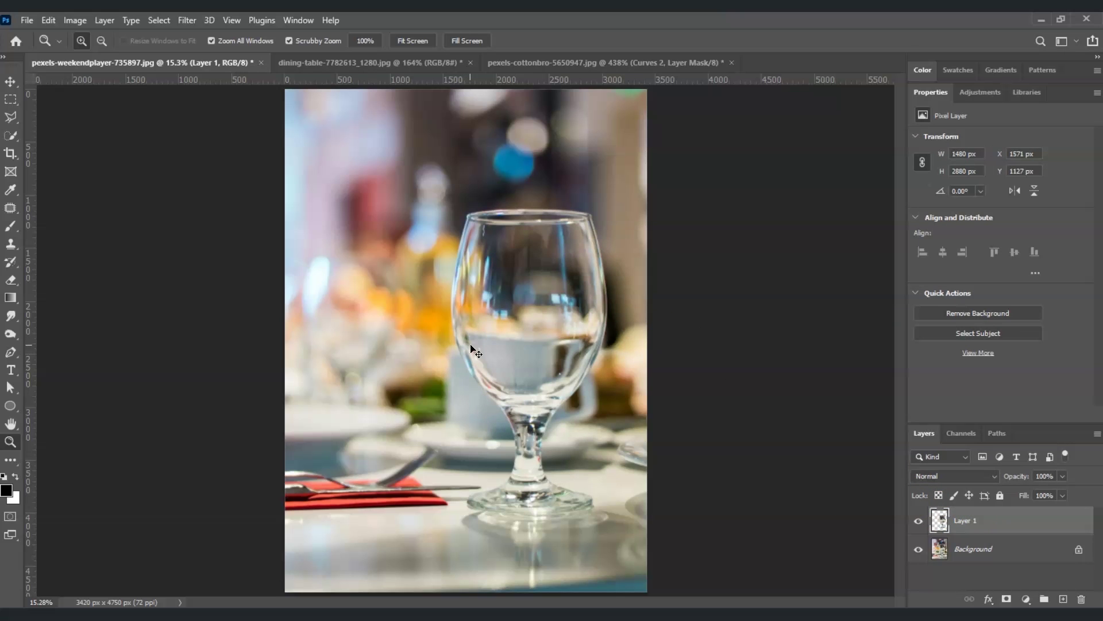
- Duplicate Layer 1 as Layer 1 copy and hide the Background layer
key(ctrl+j)
click(1012, 547)
click(1012, 521)
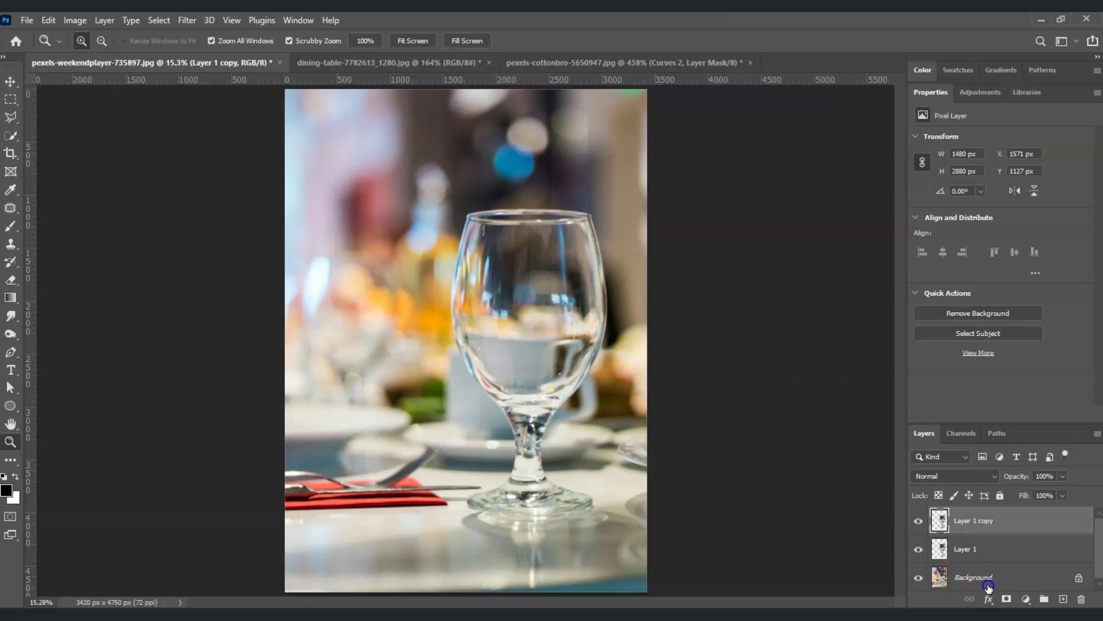
click(938, 579)
click(918, 577)
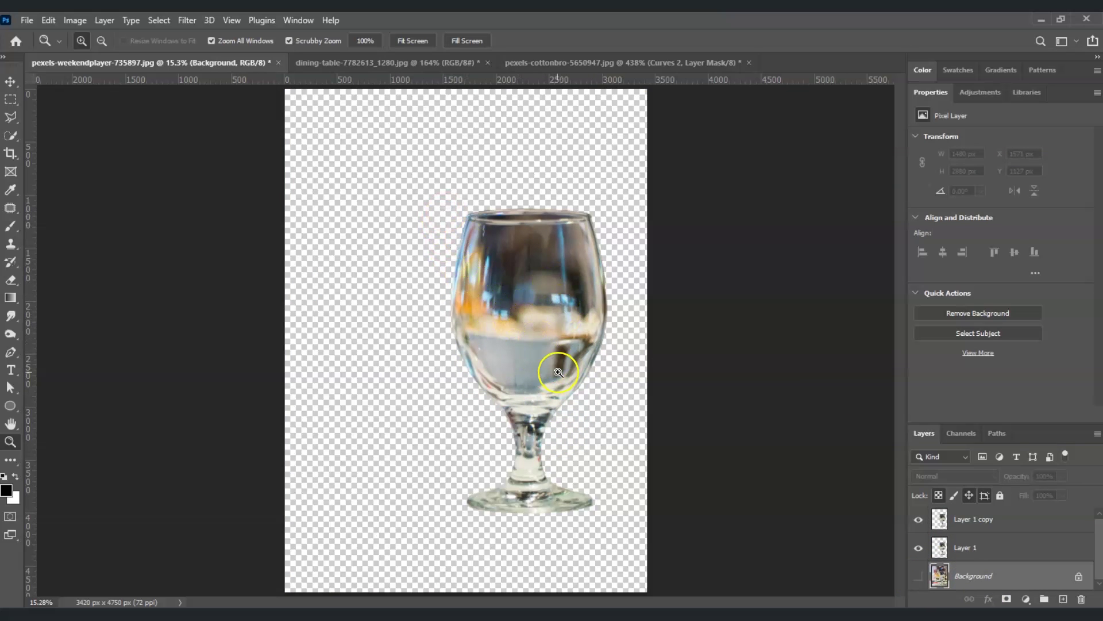
click(988, 549)
click(990, 526)
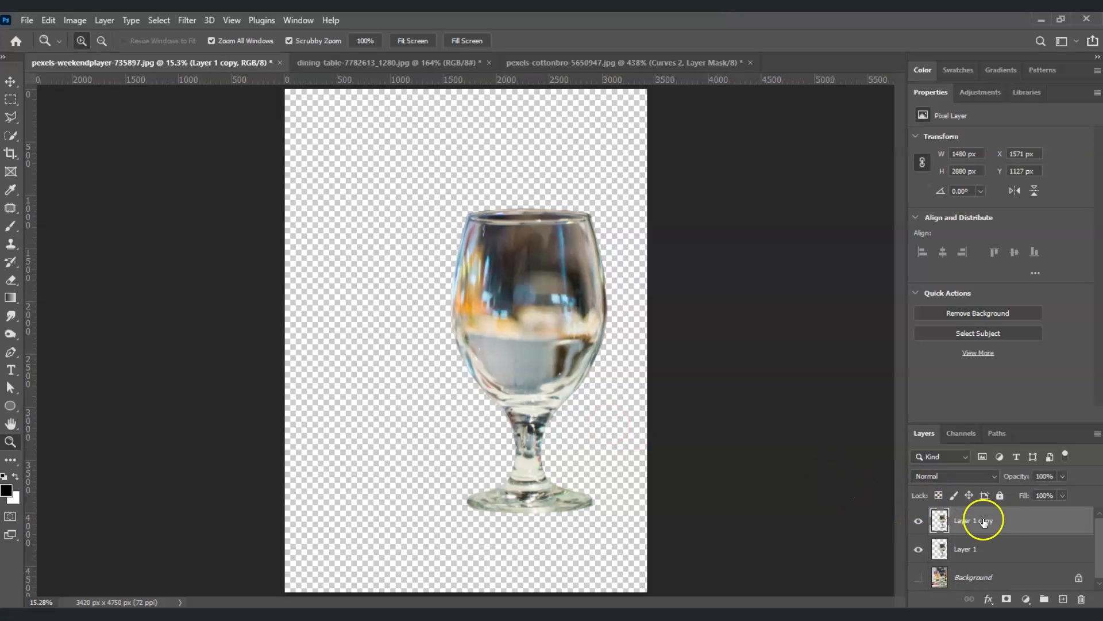
- Desaturate Layer 1 copy, then invert its tones from the Image > Adjustments menu
click(985, 522)
click(75, 20)
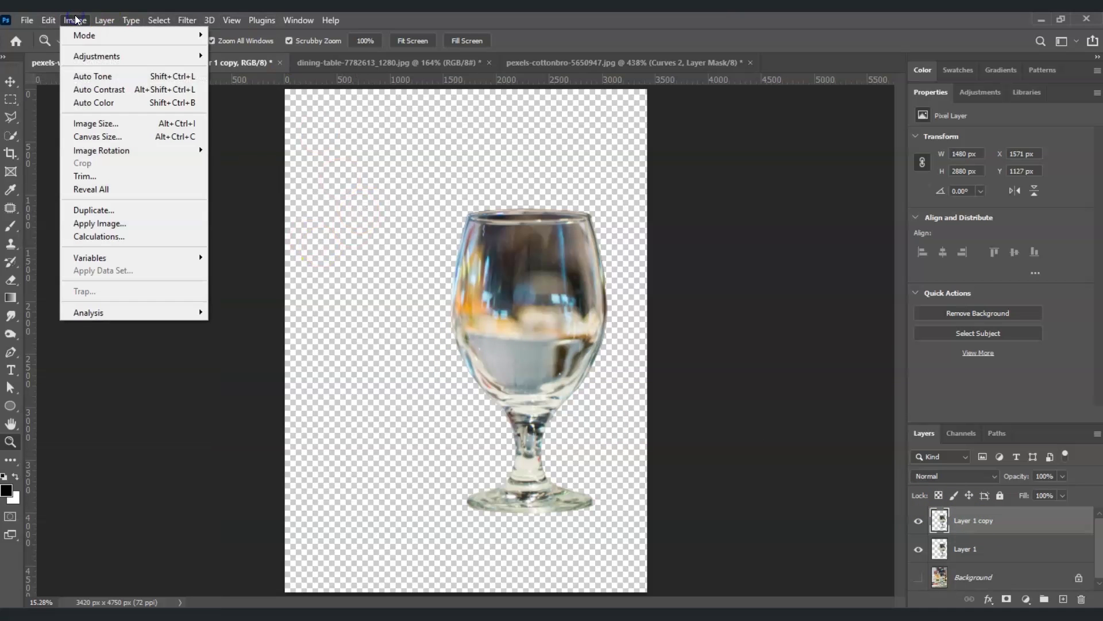
mouse_move(86, 56)
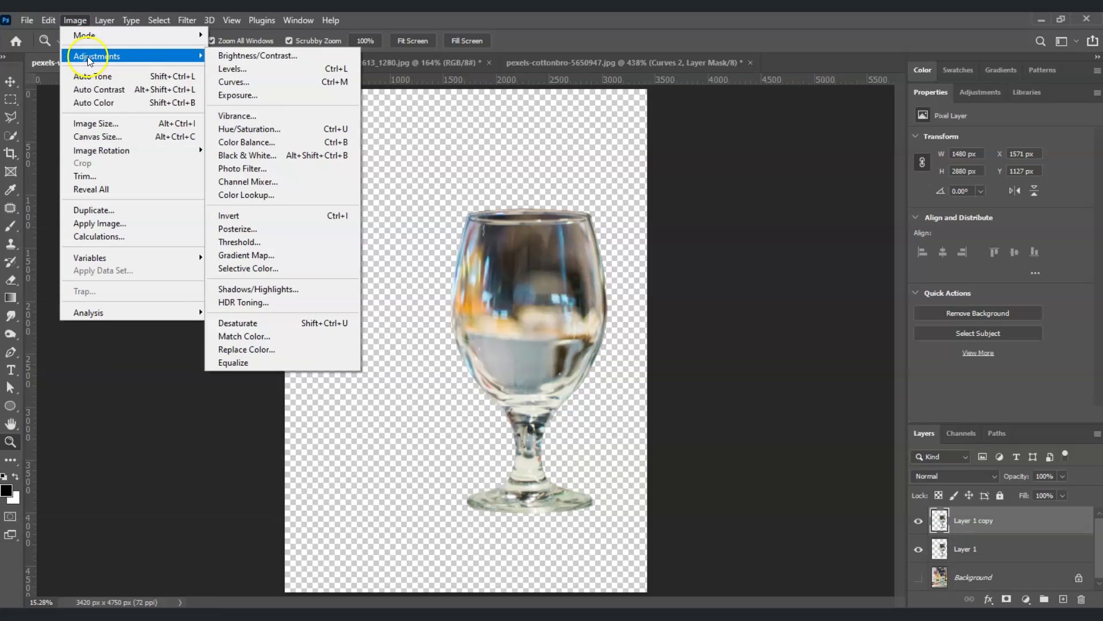
click(280, 320)
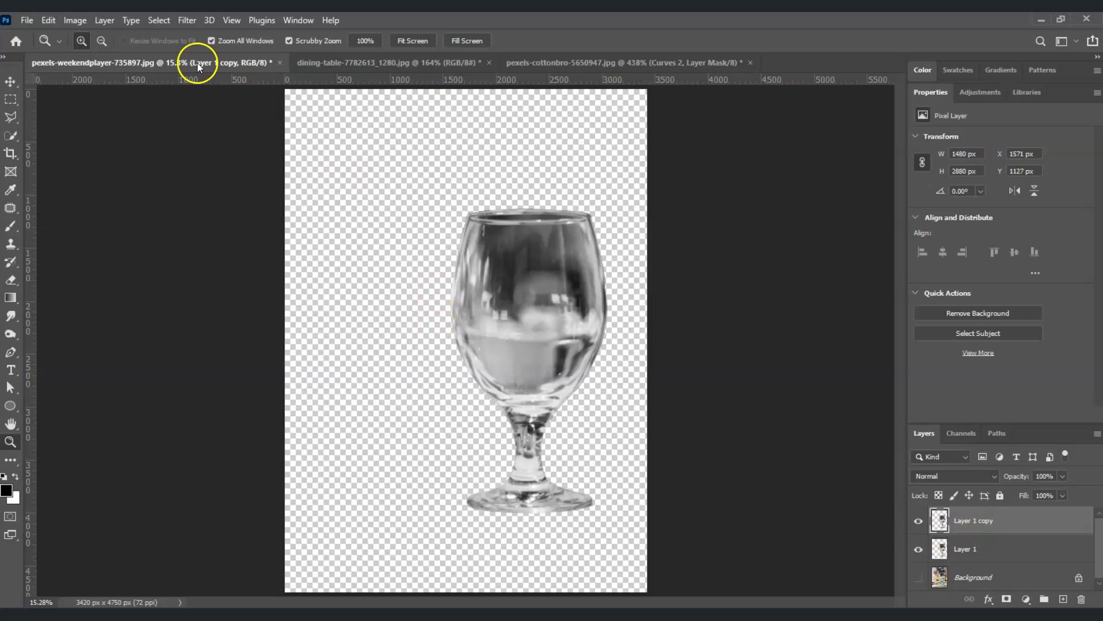
click(71, 21)
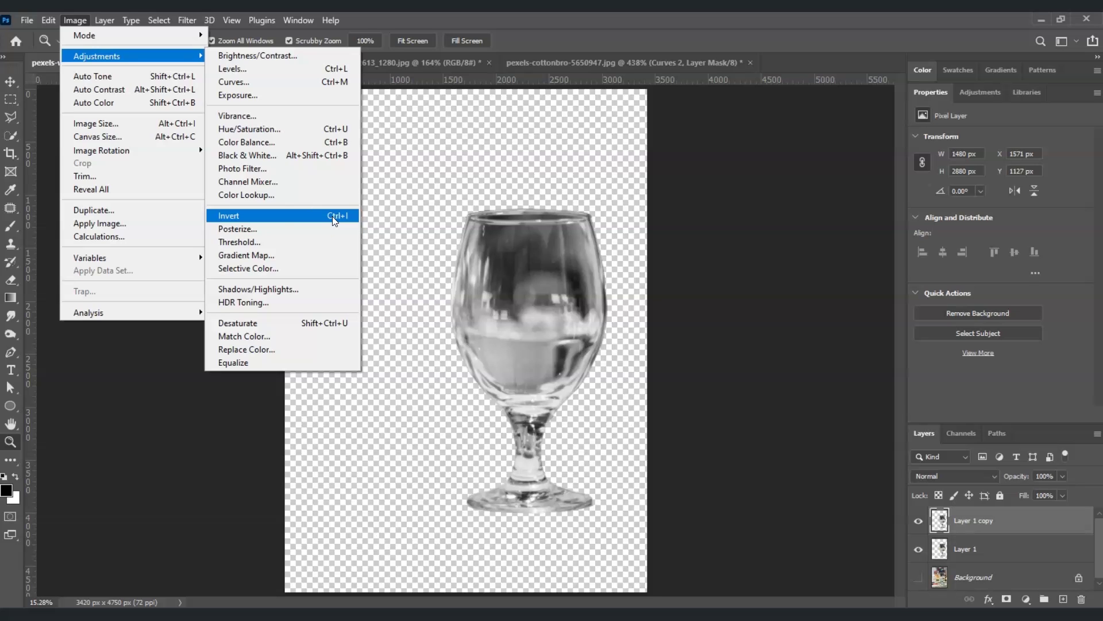
click(332, 216)
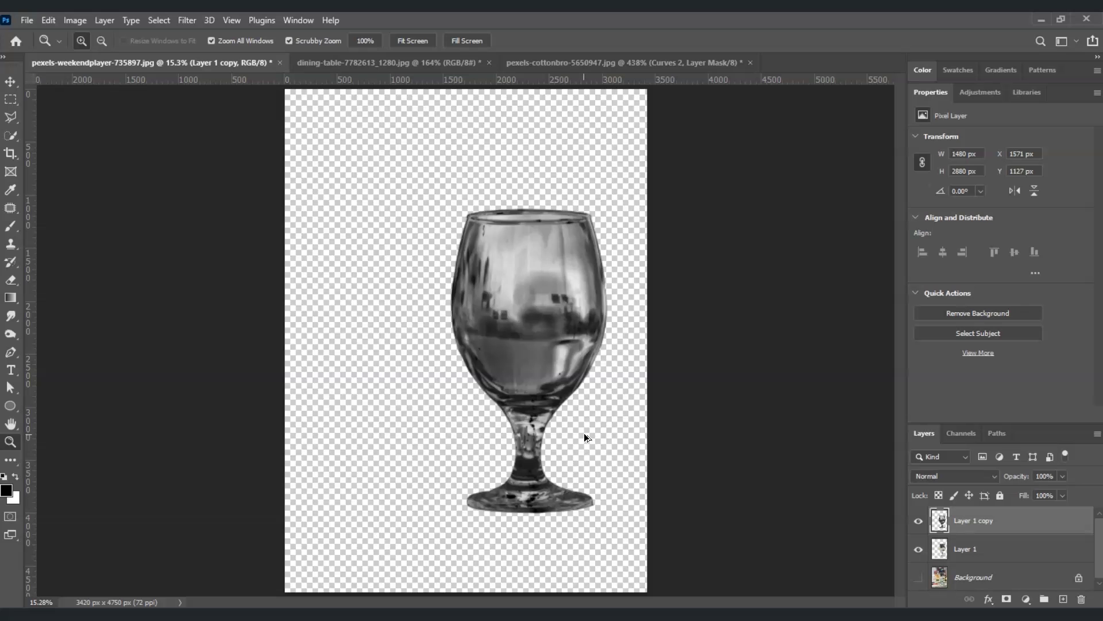
- Load Layer 1 copy's luminosity with Ctrl+Alt+2 and copy it to a new Layer 2
key(ctrl+alt+2)
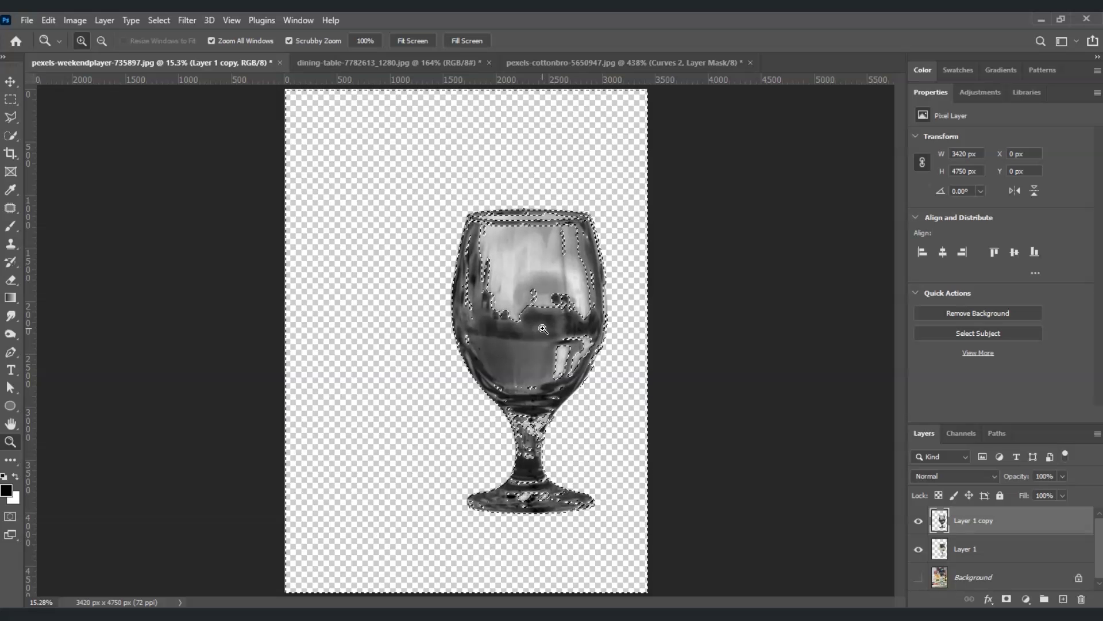
key(ctrl+x)
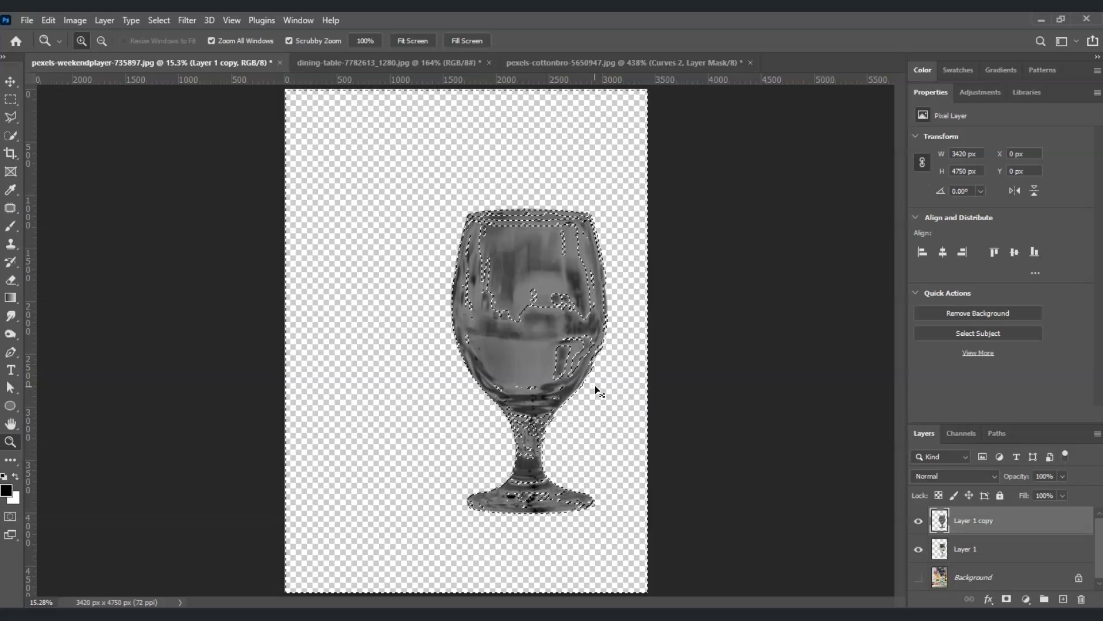
key(ctrl+j)
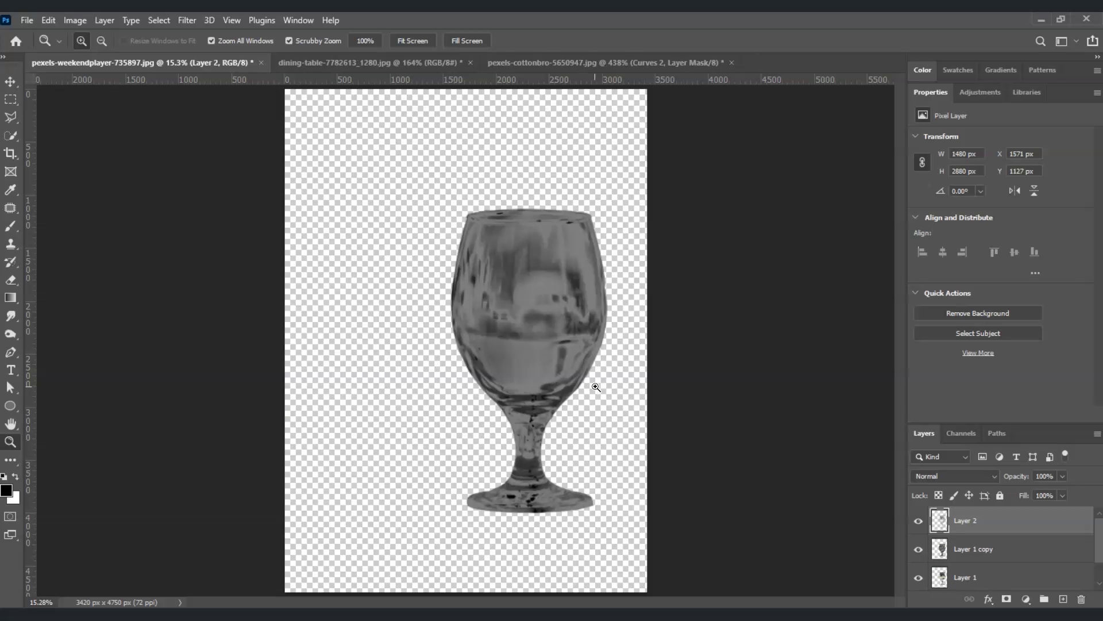
- Preview Layer 2 alone by toggling layer visibility, then delete Layer 1 copy
click(919, 551)
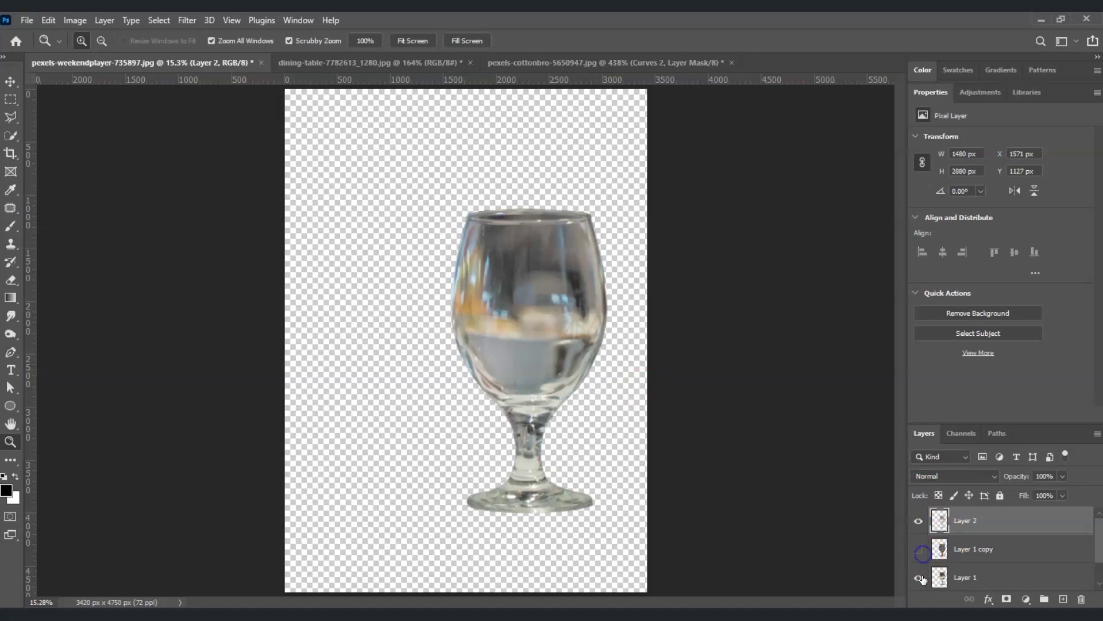
click(919, 577)
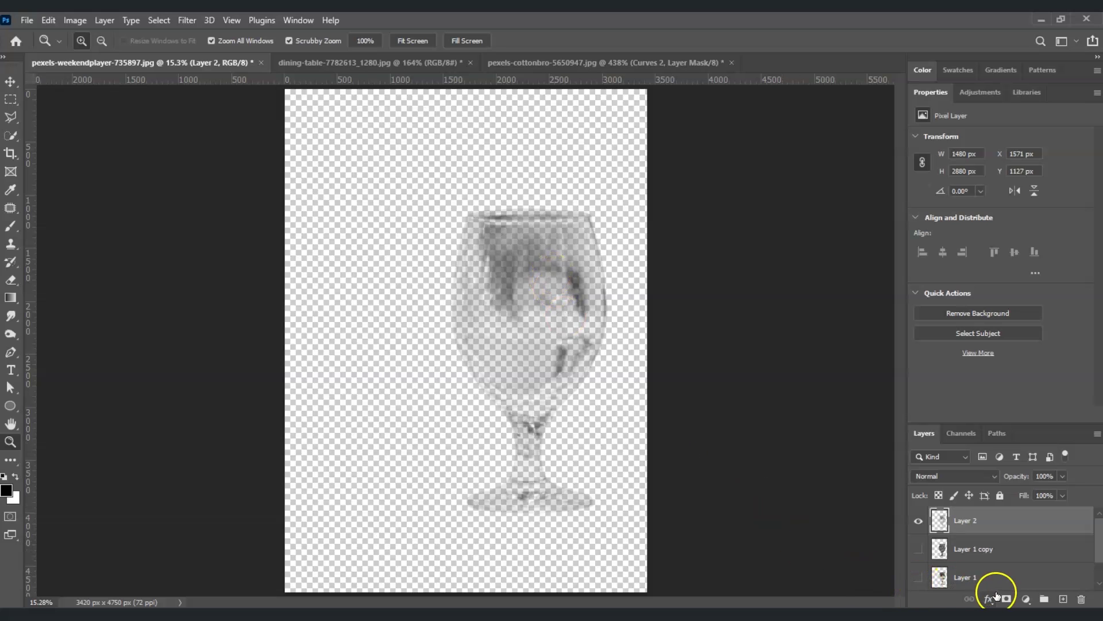
click(919, 577)
click(986, 551)
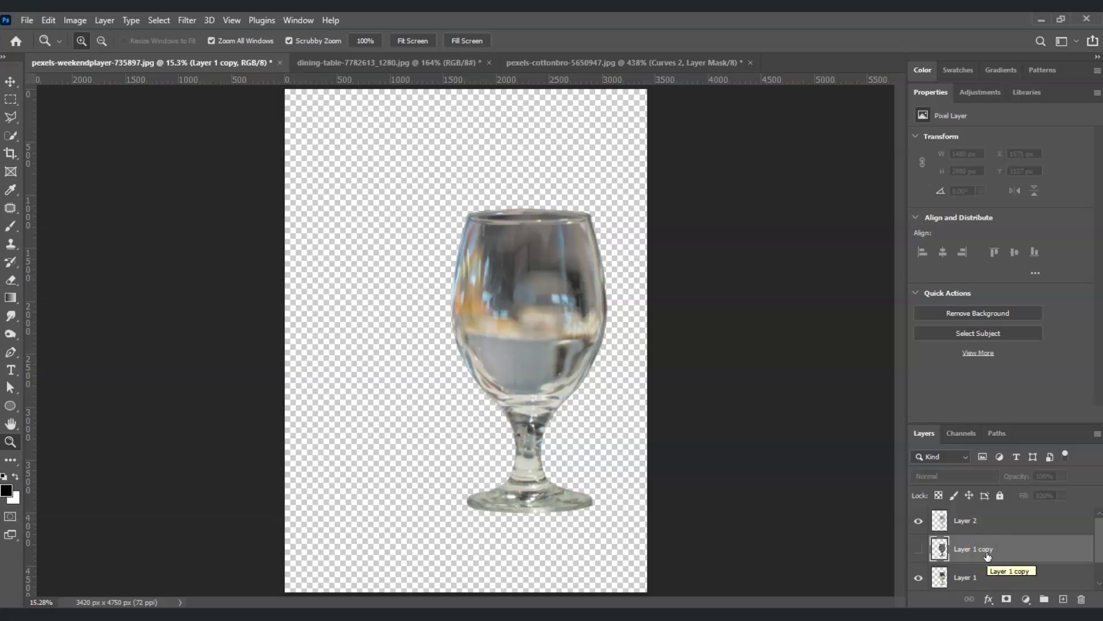
drag(985, 552, 1085, 600)
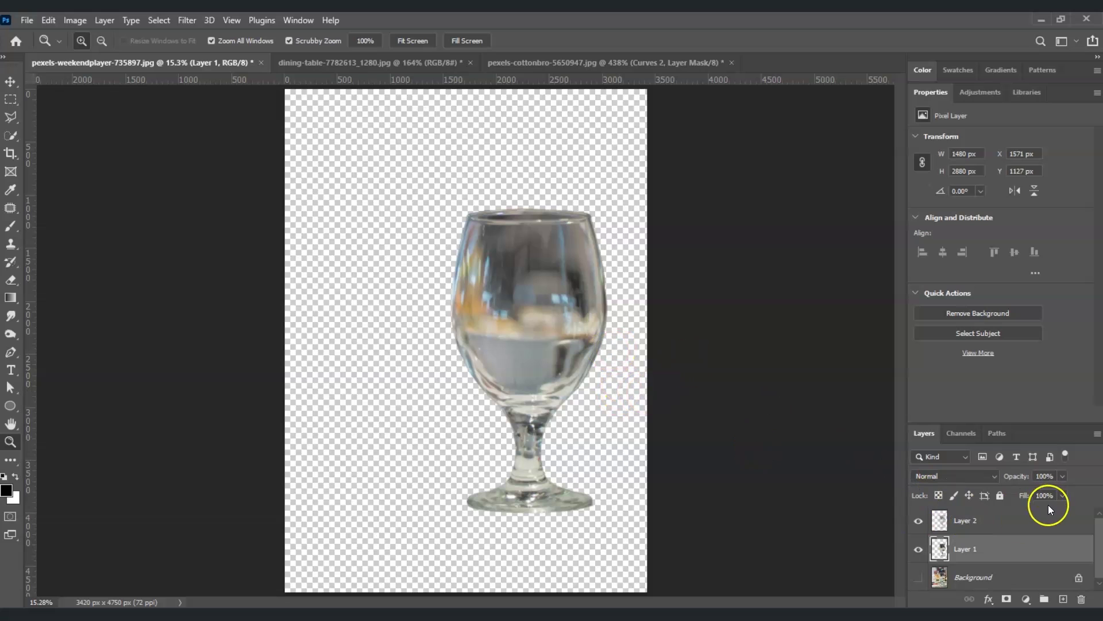
- Add a white layer mask to Layer 2, then another to Layer 1
click(1009, 521)
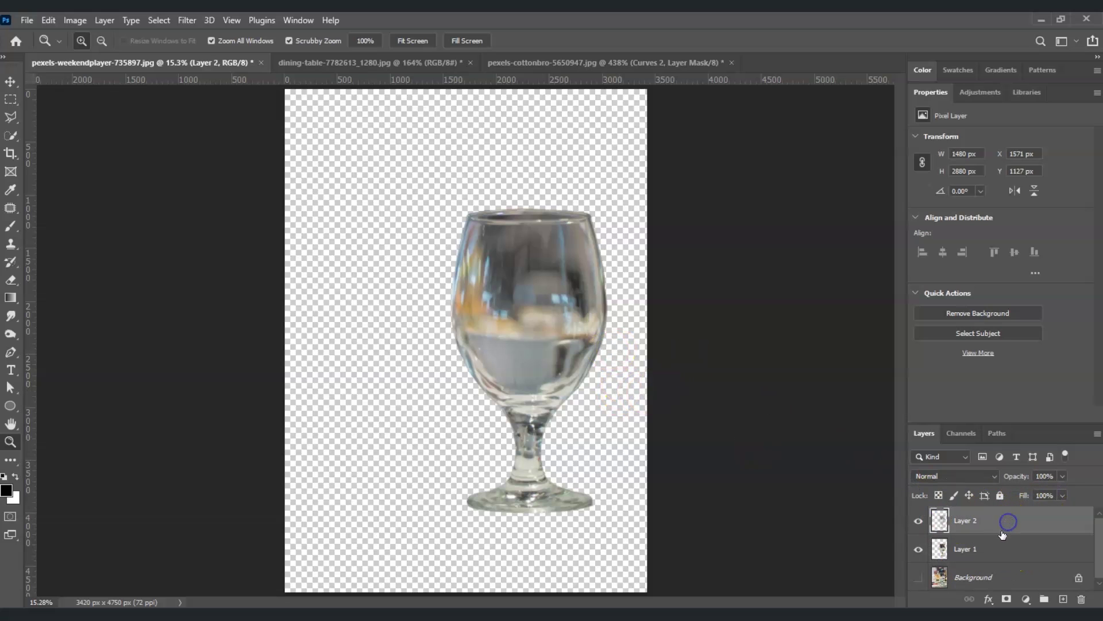
click(1007, 599)
click(971, 552)
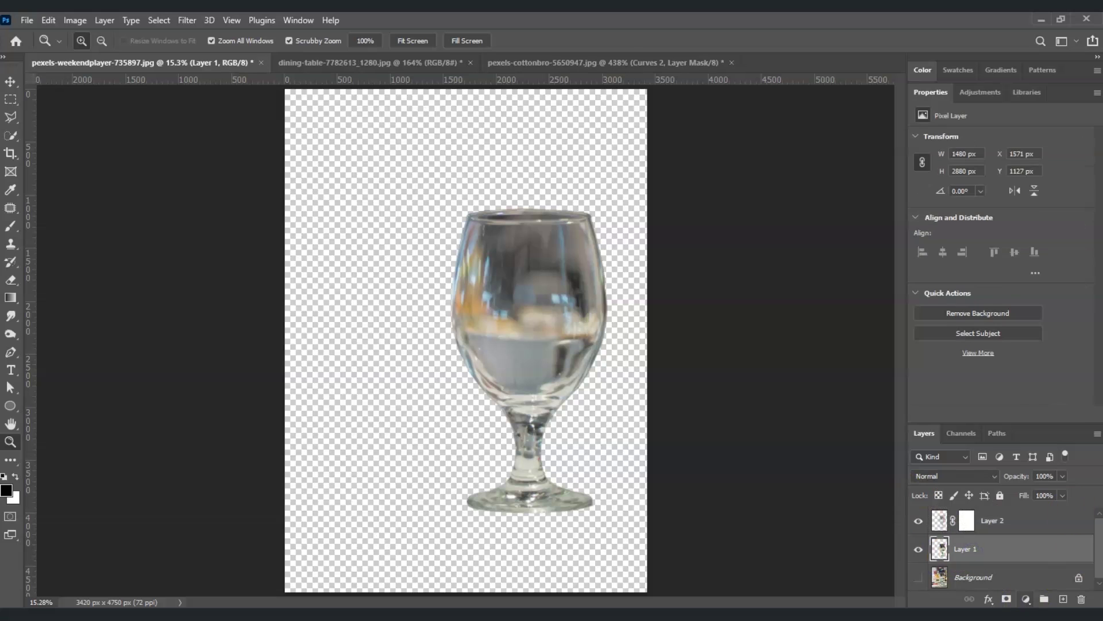
click(1006, 599)
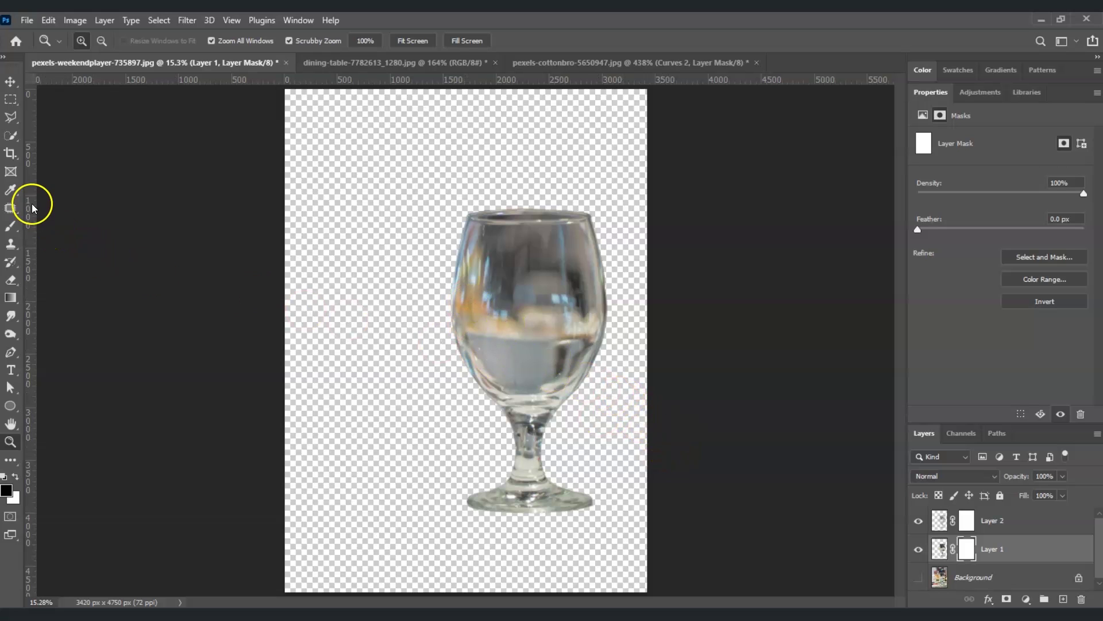
- Select the Soft Round brush and set its opacity to about 30–40%
click(10, 225)
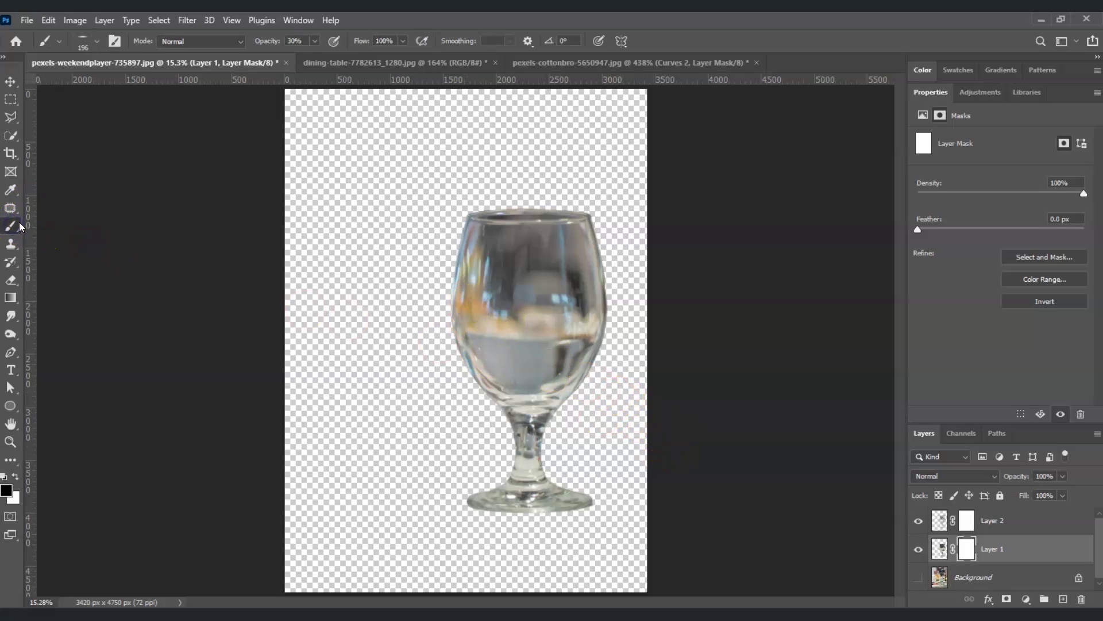
click(96, 44)
click(89, 251)
click(304, 41)
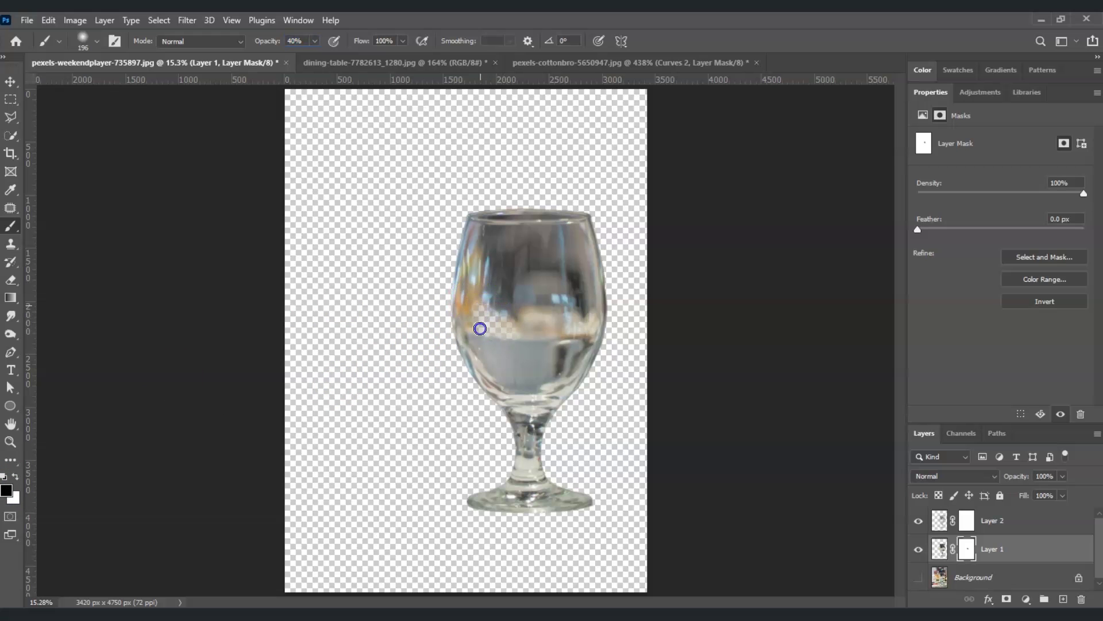
- Paint black on Layer 1's mask over the bowl interior and upper smudges at brush size 200–250
mouse_move(473, 281)
mouse_down()
mouse_move(572, 297)
mouse_move(545, 253)
mouse_move(502, 321)
mouse_move(545, 351)
mouse_move(482, 332)
mouse_move(538, 459)
mouse_move(507, 499)
mouse_up()
key(bracketright)
key(bracketright)
key(bracketleft)
mouse_move(488, 216)
mouse_down()
mouse_move(564, 236)
mouse_move(578, 284)
mouse_move(520, 253)
mouse_move(488, 372)
mouse_move(552, 331)
mouse_move(518, 268)
mouse_move(536, 281)
mouse_move(497, 335)
mouse_move(499, 359)
mouse_move(569, 321)
mouse_move(548, 382)
mouse_up()
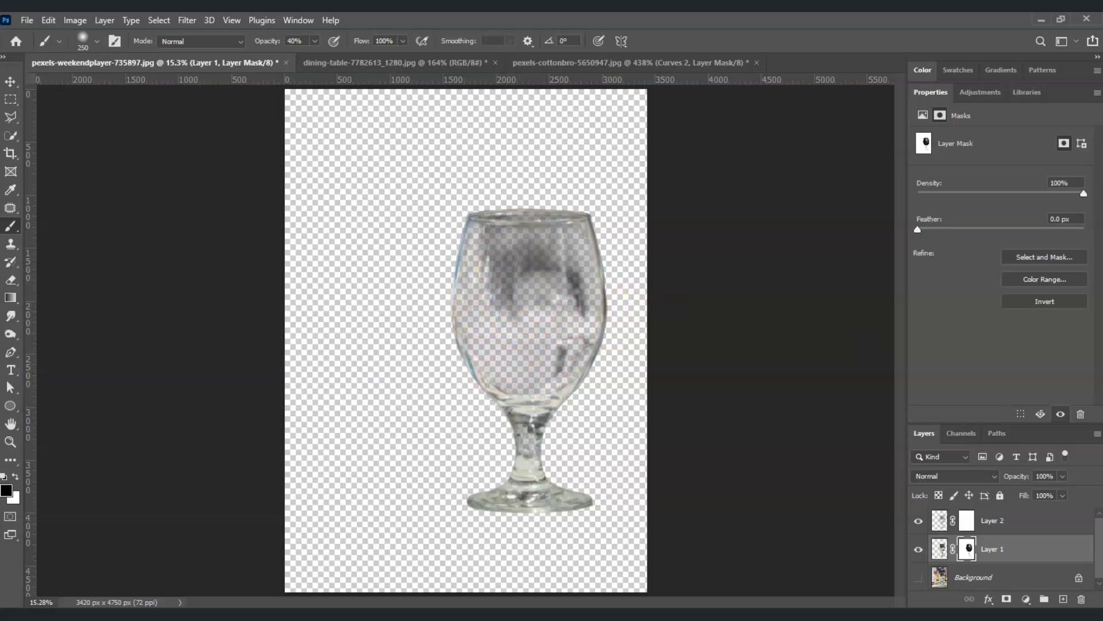
- Set brush opacity to 20% and paint Layer 2's mask over the lower-right bowl
click(972, 522)
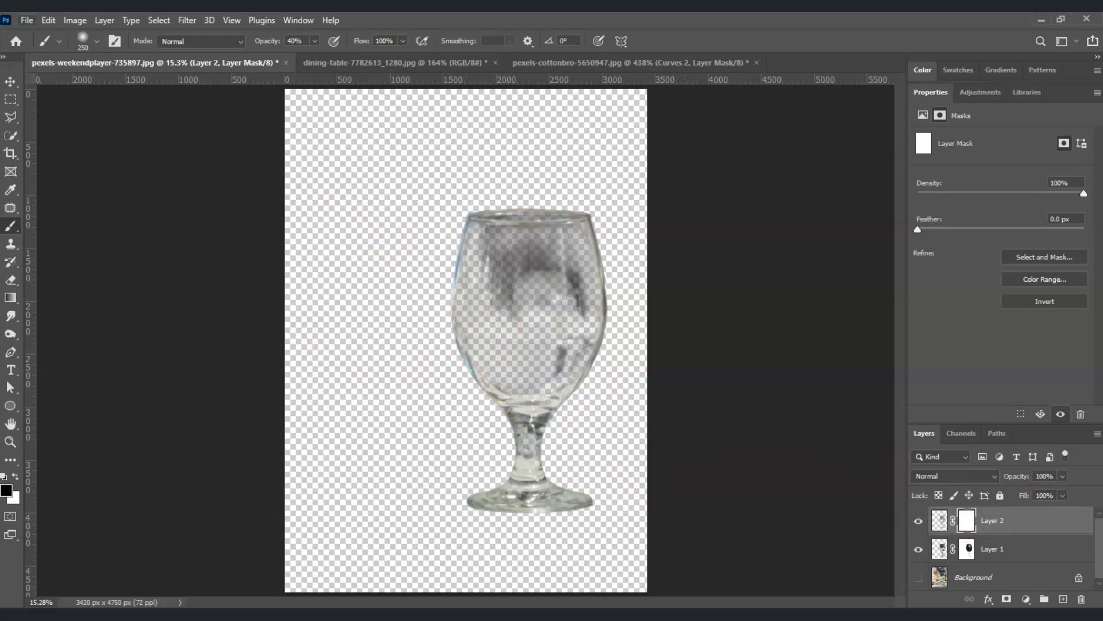
drag(296, 41, 239, 45)
text(20)
mouse_move(544, 322)
mouse_down()
mouse_move(562, 344)
mouse_move(565, 336)
mouse_move(498, 330)
mouse_move(567, 343)
mouse_move(576, 272)
mouse_move(576, 295)
mouse_move(577, 284)
mouse_move(581, 292)
mouse_move(484, 220)
mouse_move(501, 215)
mouse_move(567, 344)
mouse_move(542, 293)
mouse_move(488, 324)
mouse_move(544, 239)
mouse_move(539, 271)
mouse_move(582, 335)
mouse_move(496, 324)
mouse_move(514, 284)
mouse_move(489, 264)
mouse_move(463, 302)
mouse_move(473, 265)
mouse_move(546, 271)
mouse_up()
key(bracketleft)
key(bracketleft)
key(bracketleft)
key(bracketleft)
key(bracketleft)
key(bracketleft)
key(bracketright)
key(bracketright)
key(bracketright)
key(bracketright)
key(bracketright)
key(bracketright)
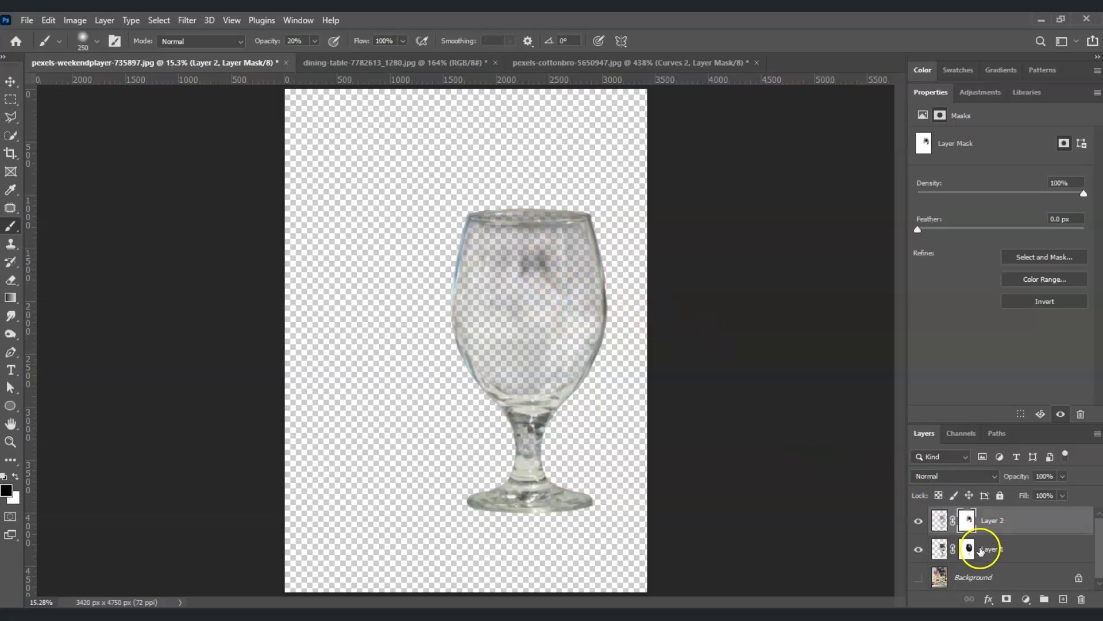
- Paint Layer 1's mask with a 600 px brush to clear the bowl haze
click(971, 552)
drag(566, 316, 542, 276)
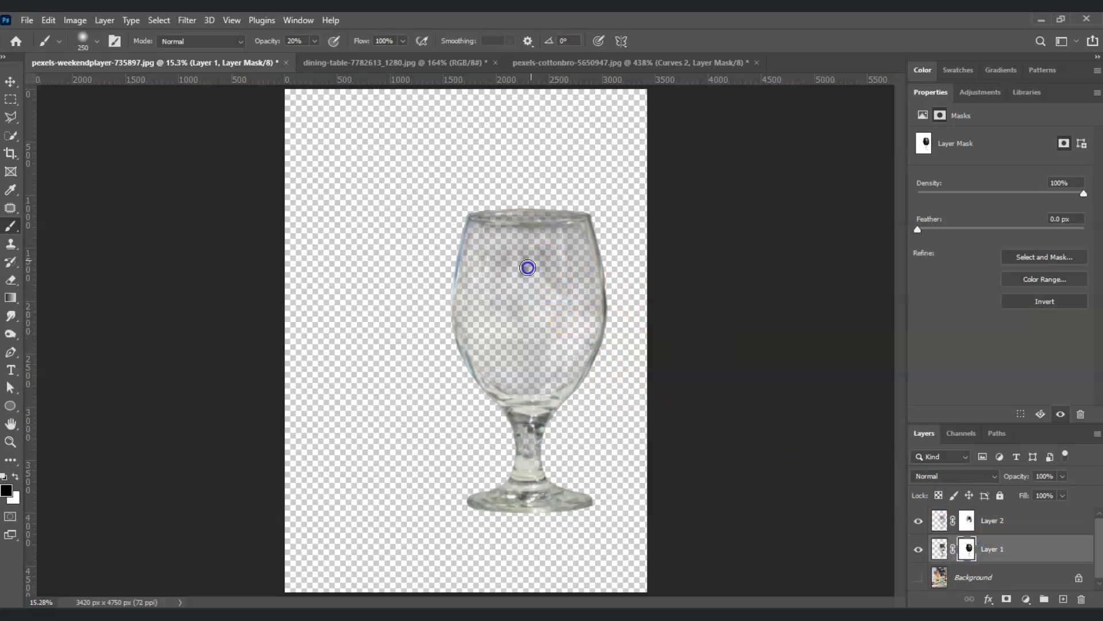
key(alt+bracketright)
mouse_move(487, 286)
mouse_down()
mouse_move(519, 402)
mouse_move(438, 347)
mouse_move(373, 333)
mouse_up()
key(bracketleft)
key(bracketleft)
key(bracketleft)
key(bracketleft)
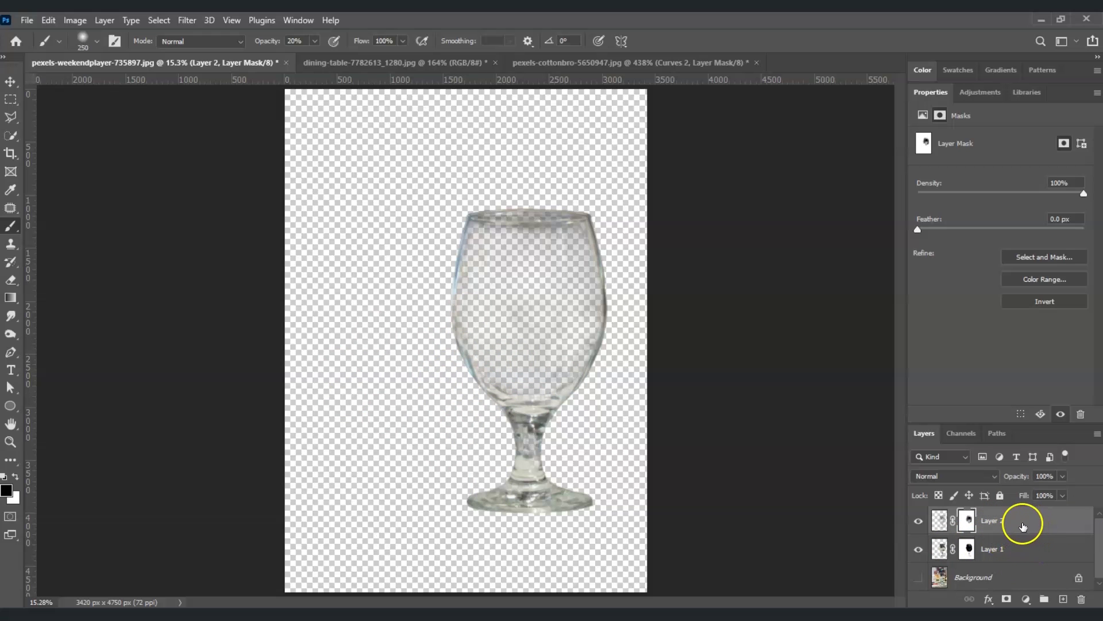
- Group Layer 2 and Layer 1 together into Group 1 above the Background
click(991, 530)
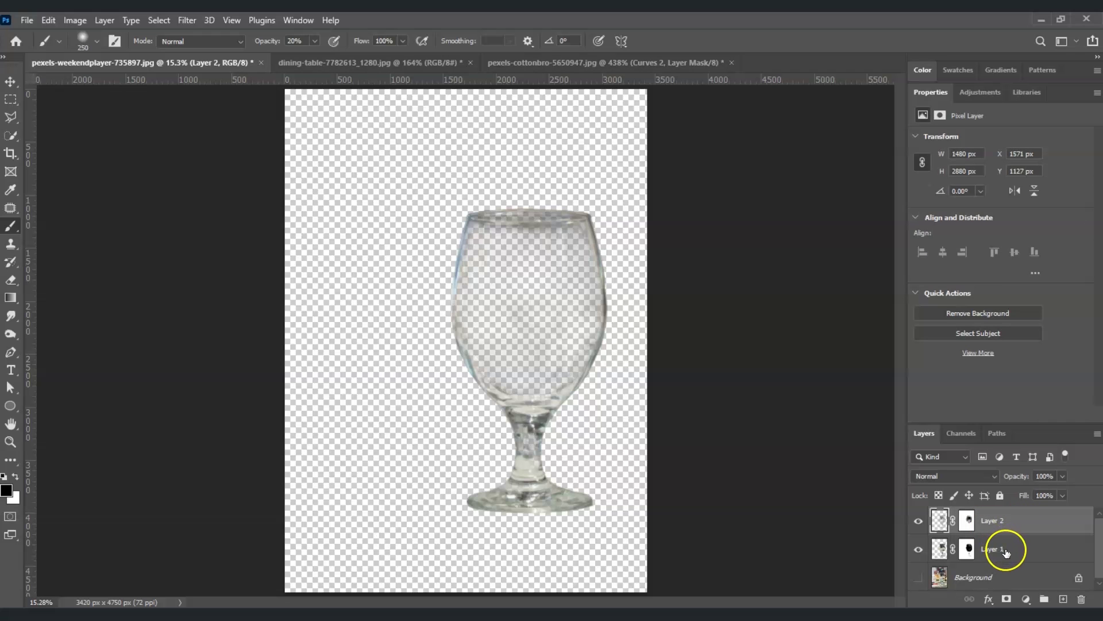
shift+click(1006, 551)
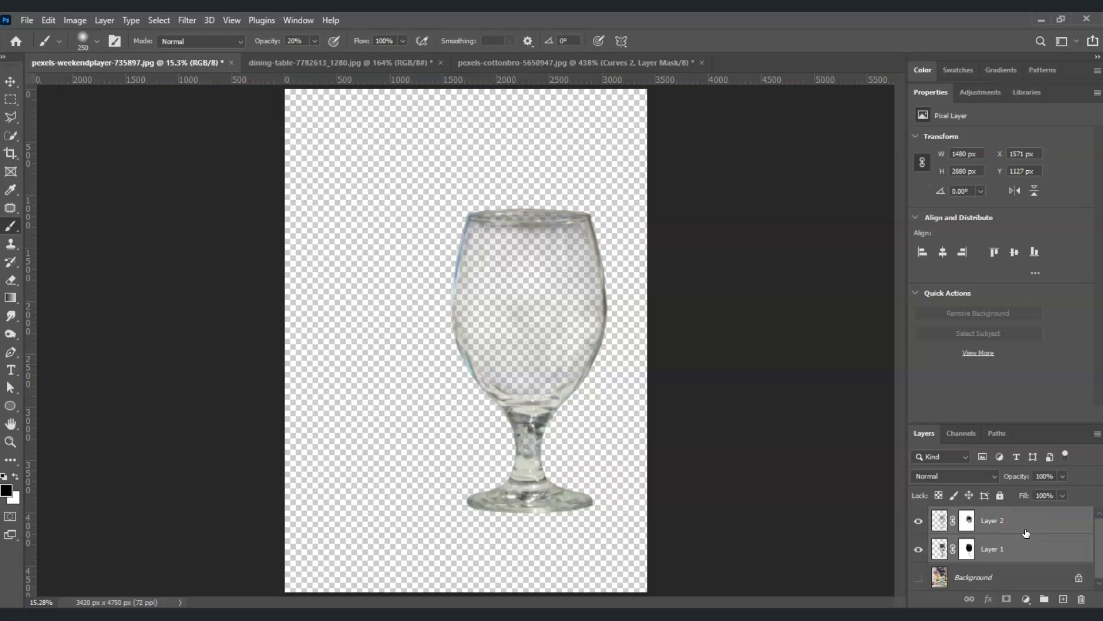
key(ctrl+g)
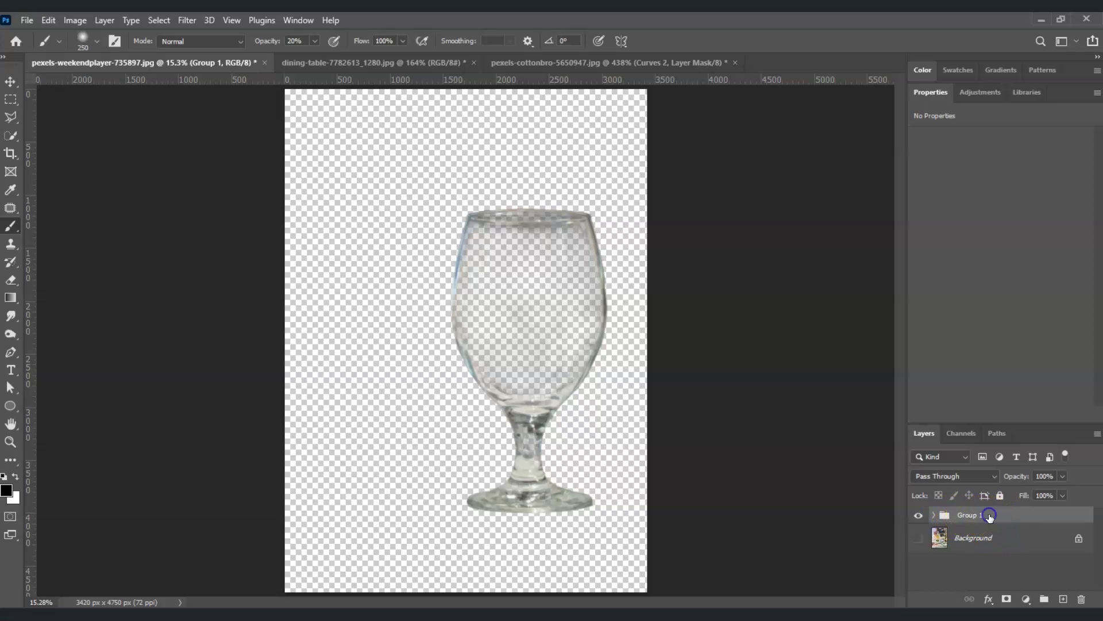
- Add a Curves adjustment layer and place a lower and an upper point on its curve
click(1027, 599)
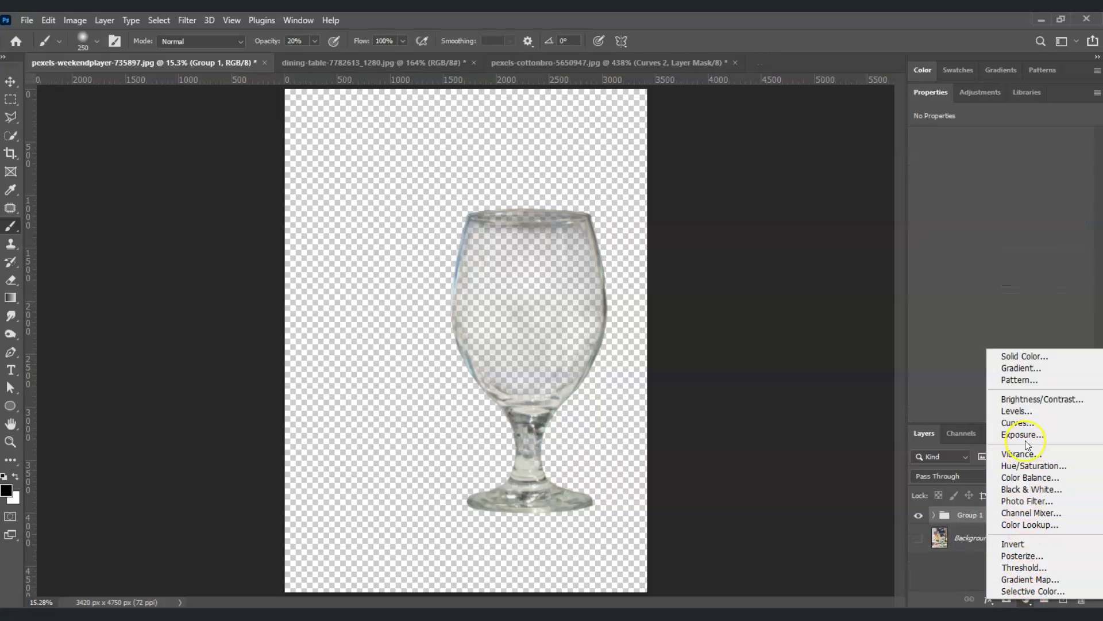
click(1025, 423)
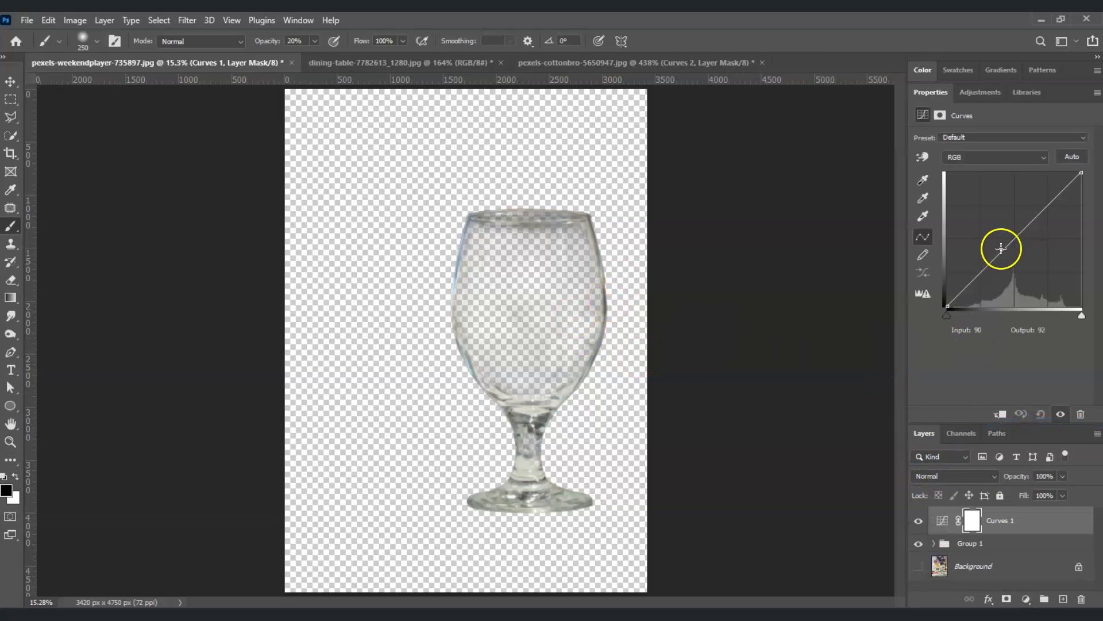
click(979, 275)
click(1042, 211)
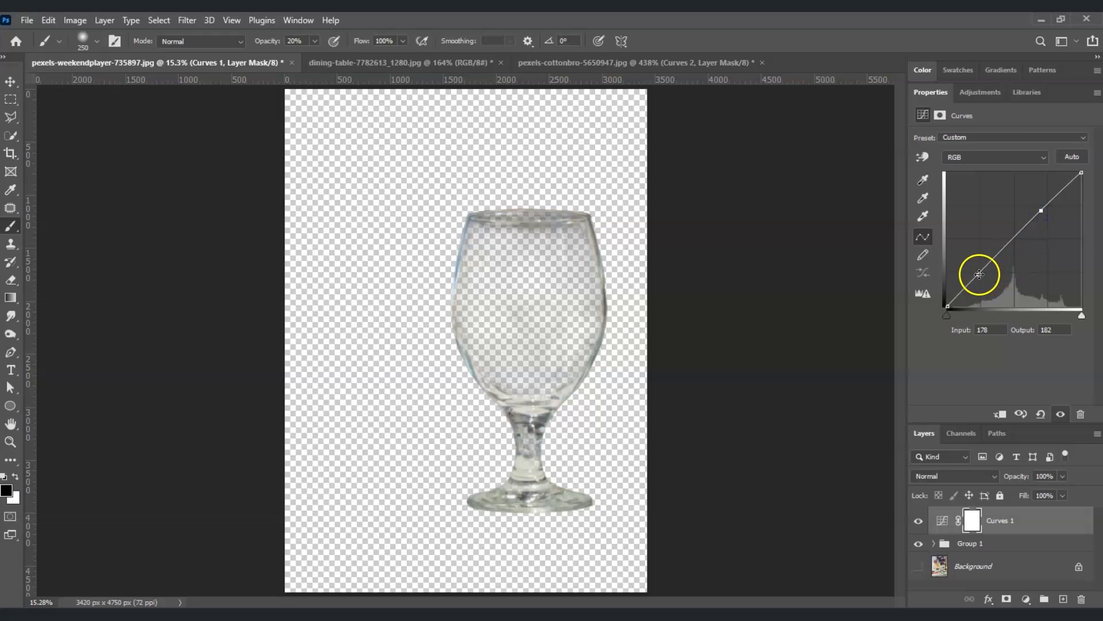
- Pull the lower point down and the upper point up into an S-curve (input 173 → output 195)
click(977, 274)
drag(979, 274, 988, 282)
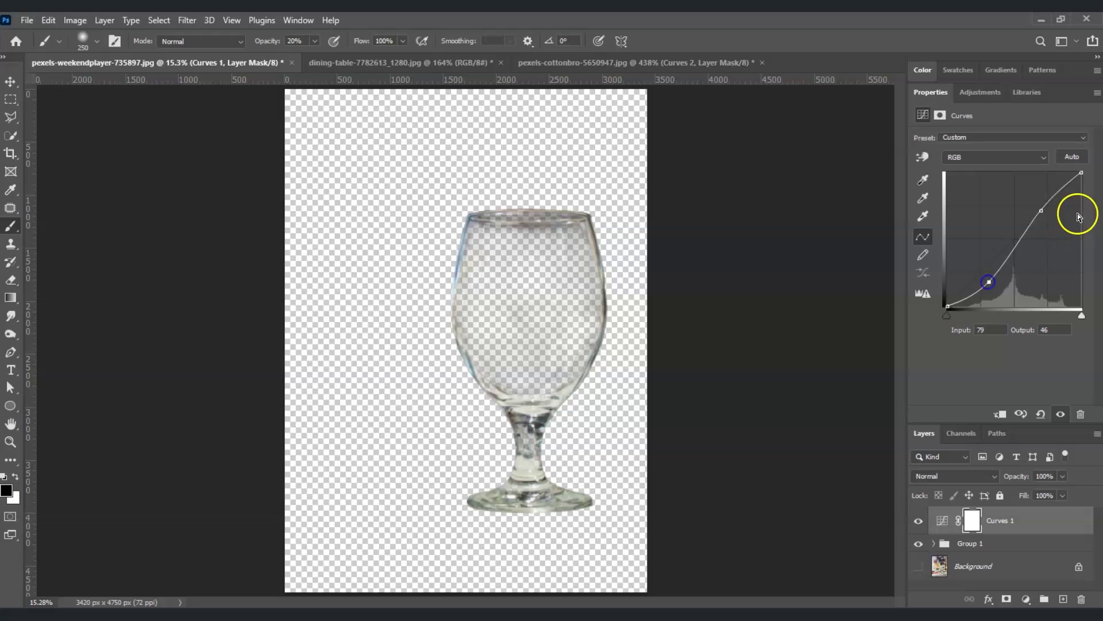
drag(1040, 210, 1038, 204)
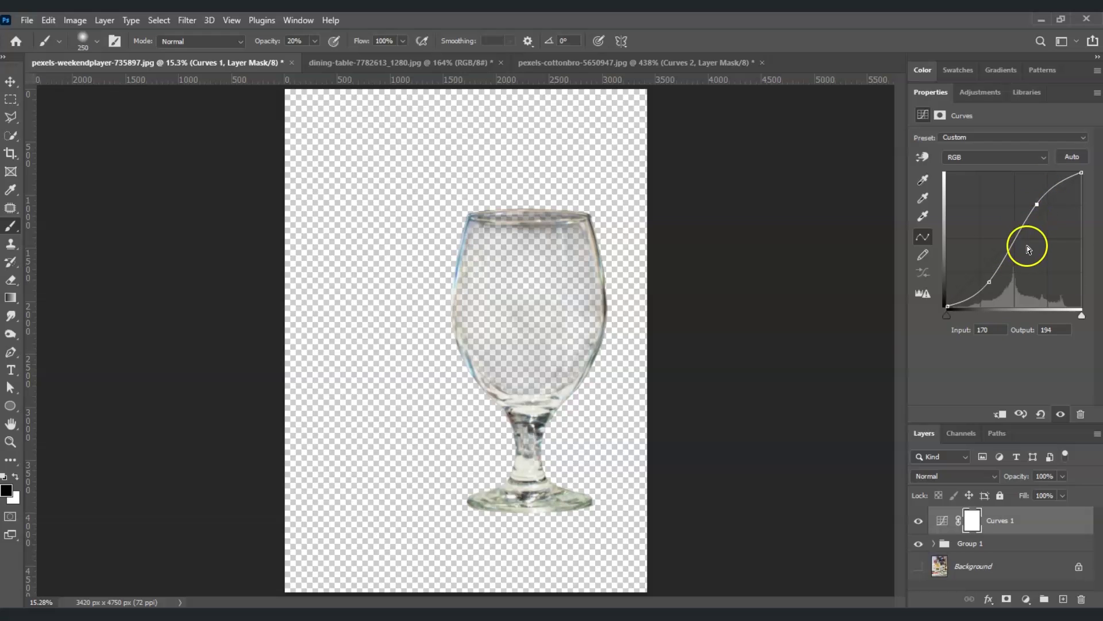
drag(989, 282, 994, 288)
mouse_move(1037, 204)
mouse_down()
mouse_move(1025, 197)
mouse_move(1035, 206)
mouse_up()
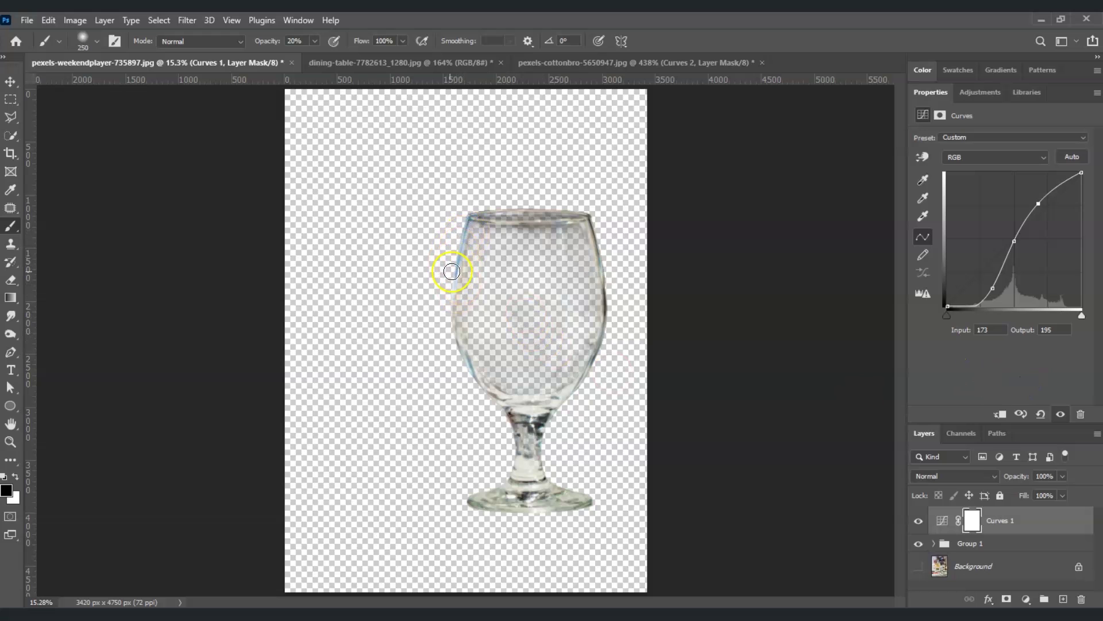
- Expand Group 1 to inspect Layer 1's mask, then collapse the group again
click(934, 543)
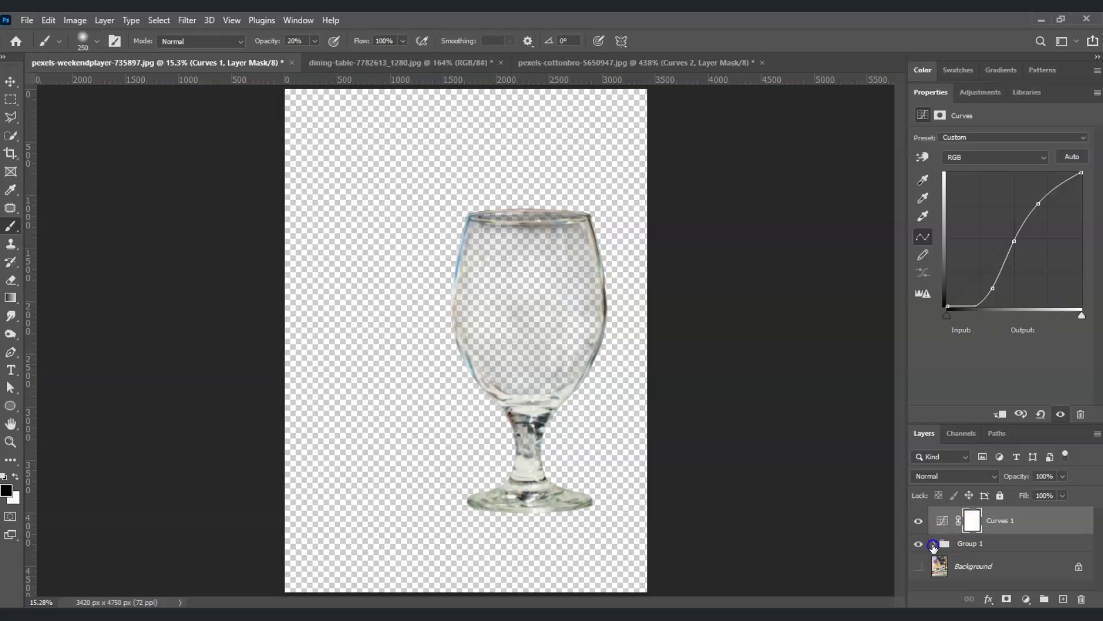
scroll(1017, 555, down, 1)
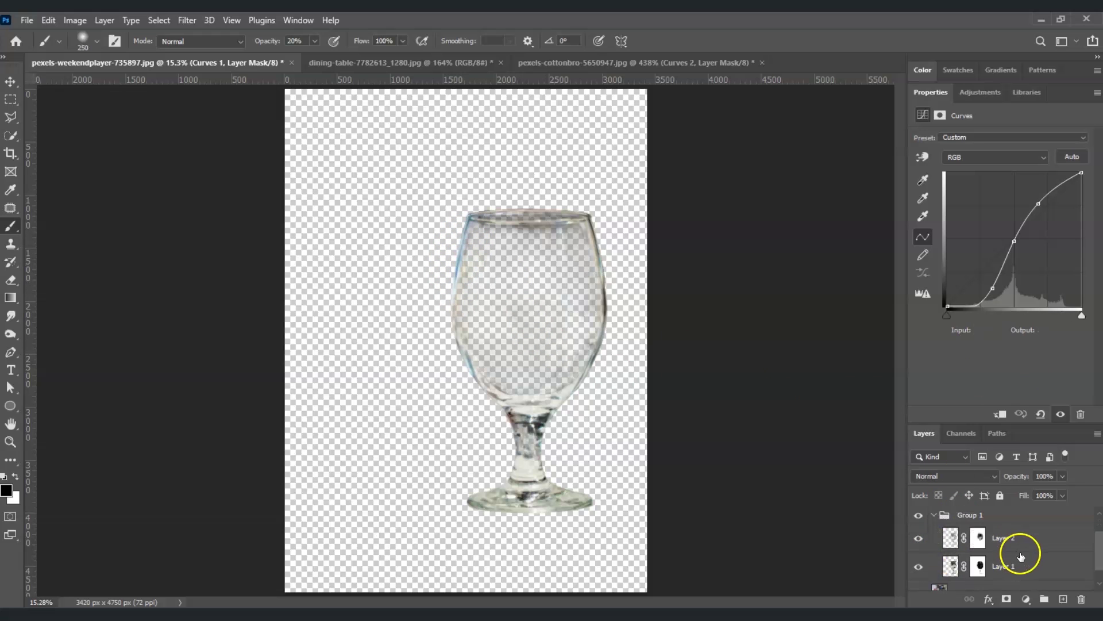
click(975, 566)
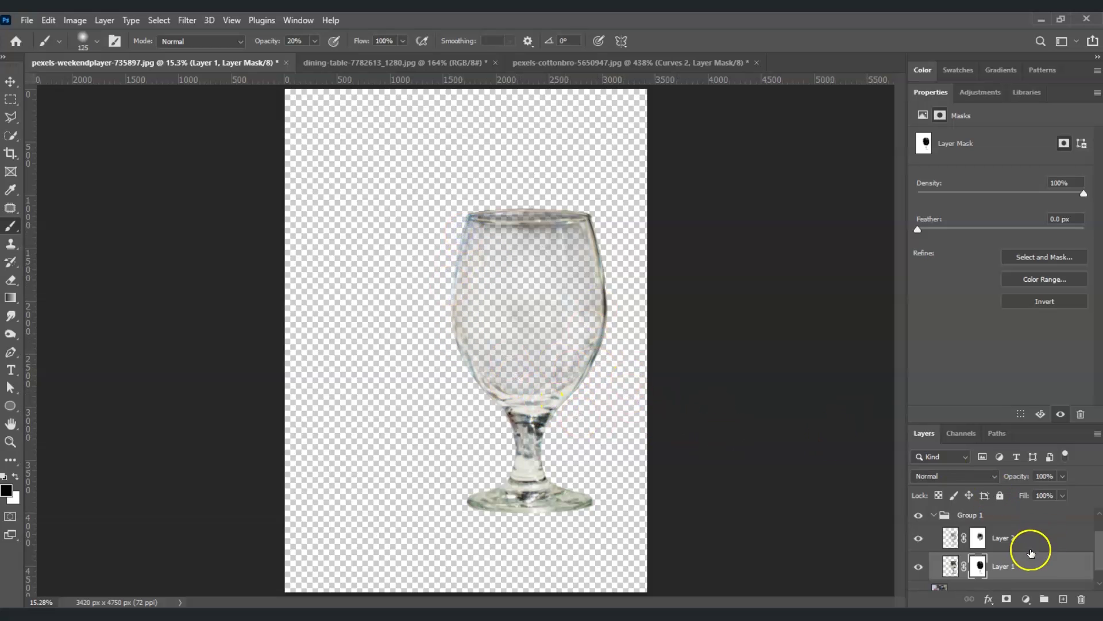
click(940, 514)
click(937, 515)
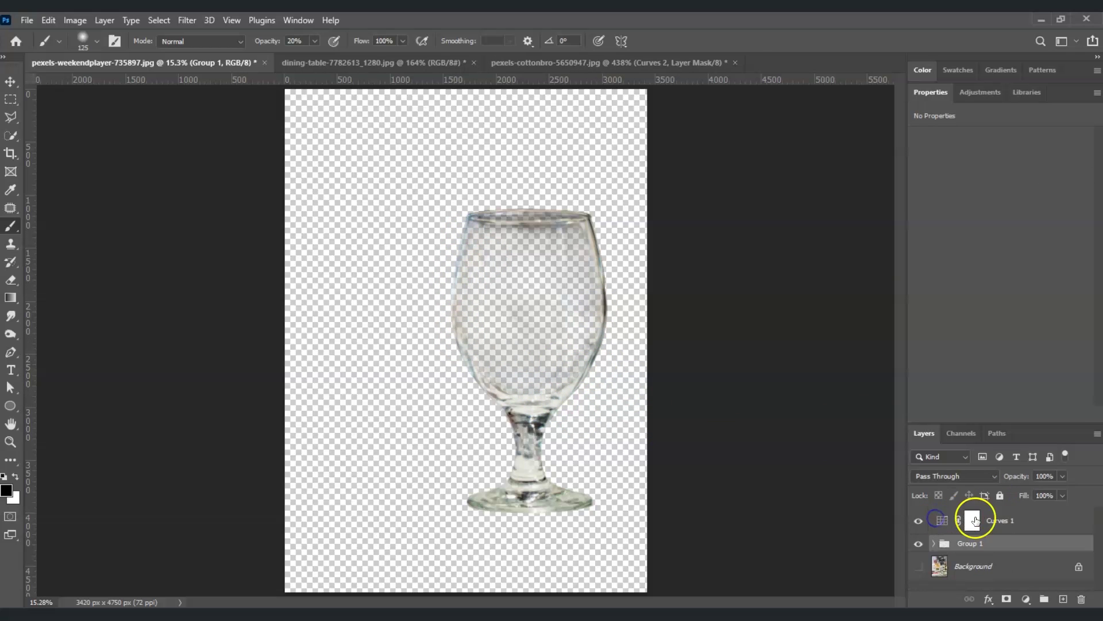
- Clip Curves 1 to Group 1 and show the restaurant Background behind the glass
right_click(992, 520)
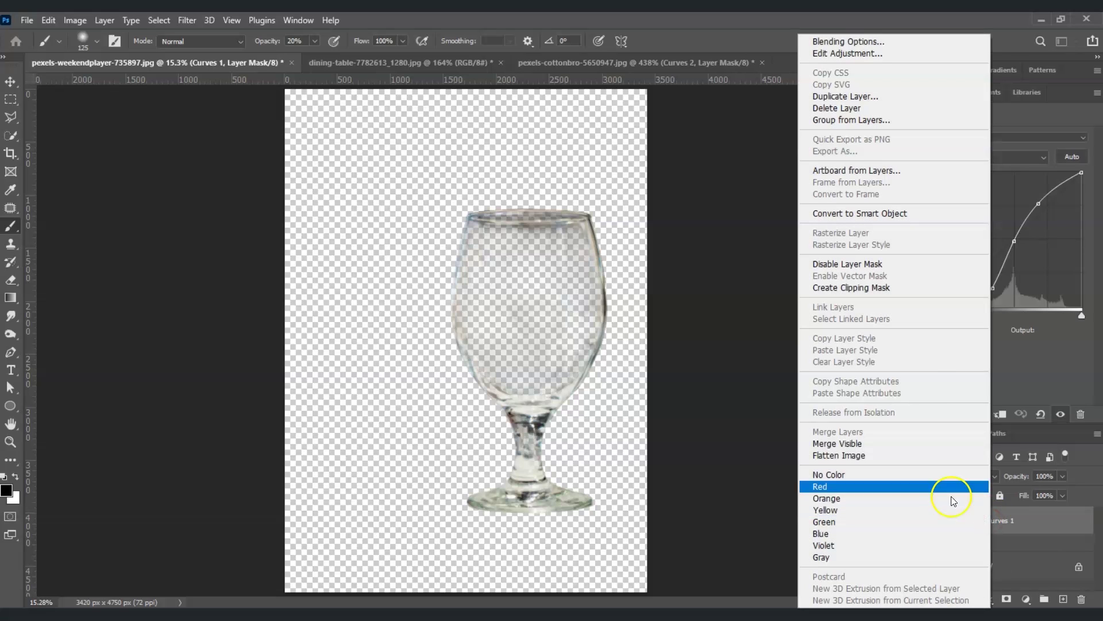
click(908, 289)
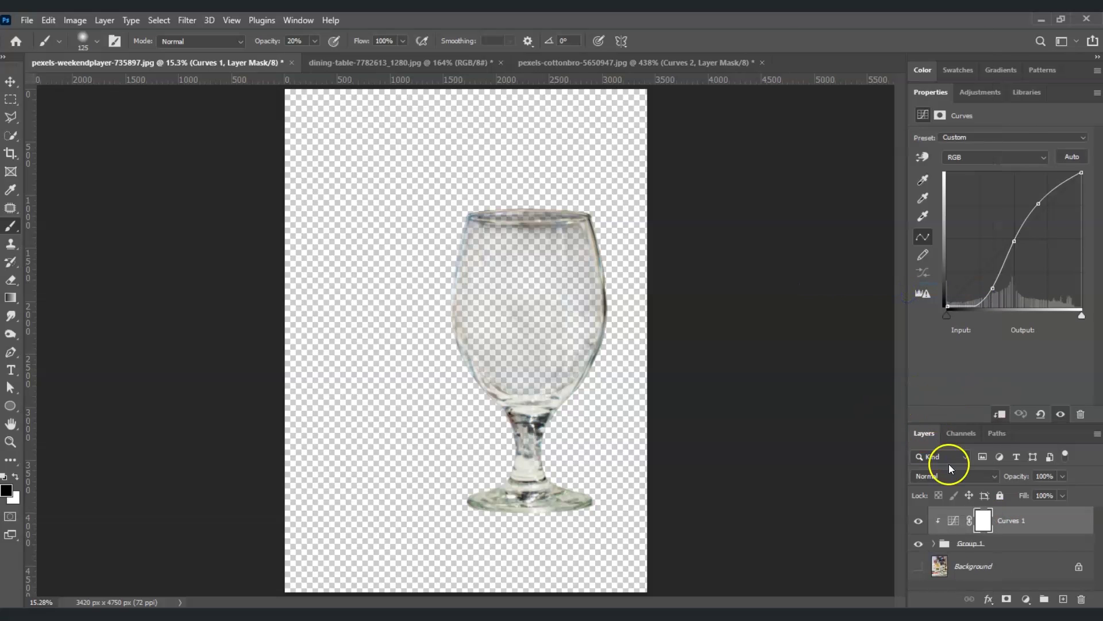
click(919, 569)
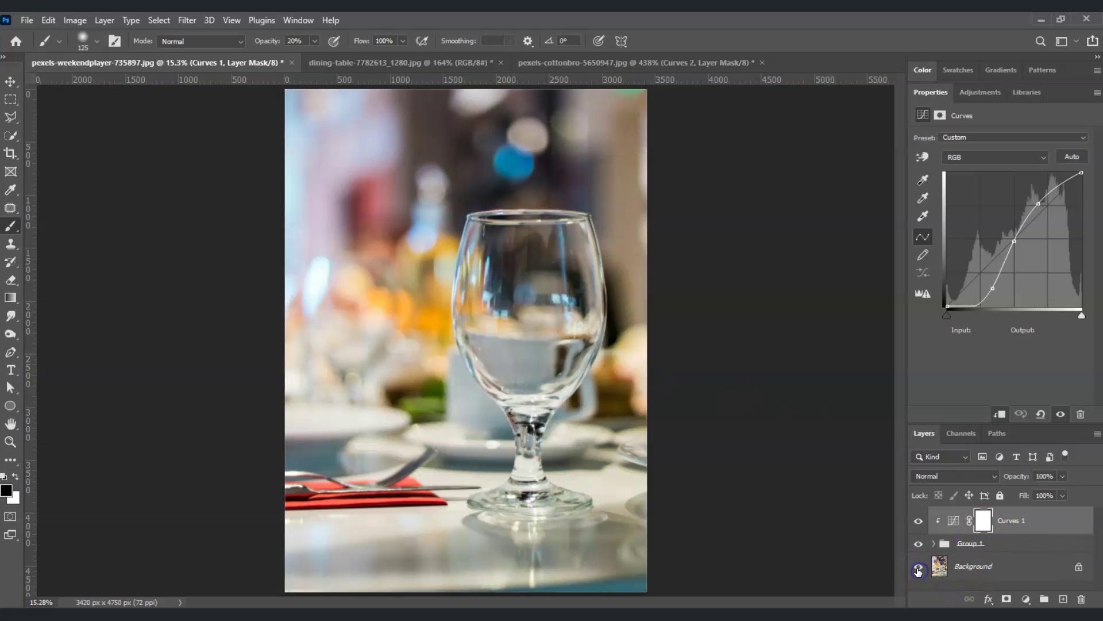
click(998, 543)
- Copy Group 1 and its clipped Curves 1 into the dining-table-7782613_1280.jpg document
key(v)
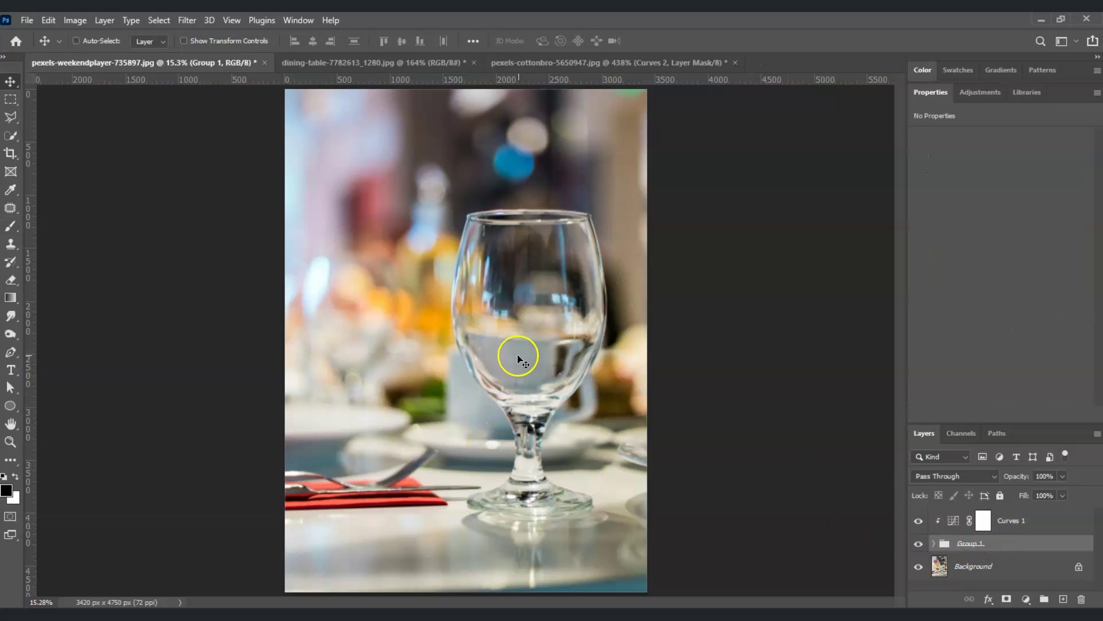
drag(539, 353, 384, 359)
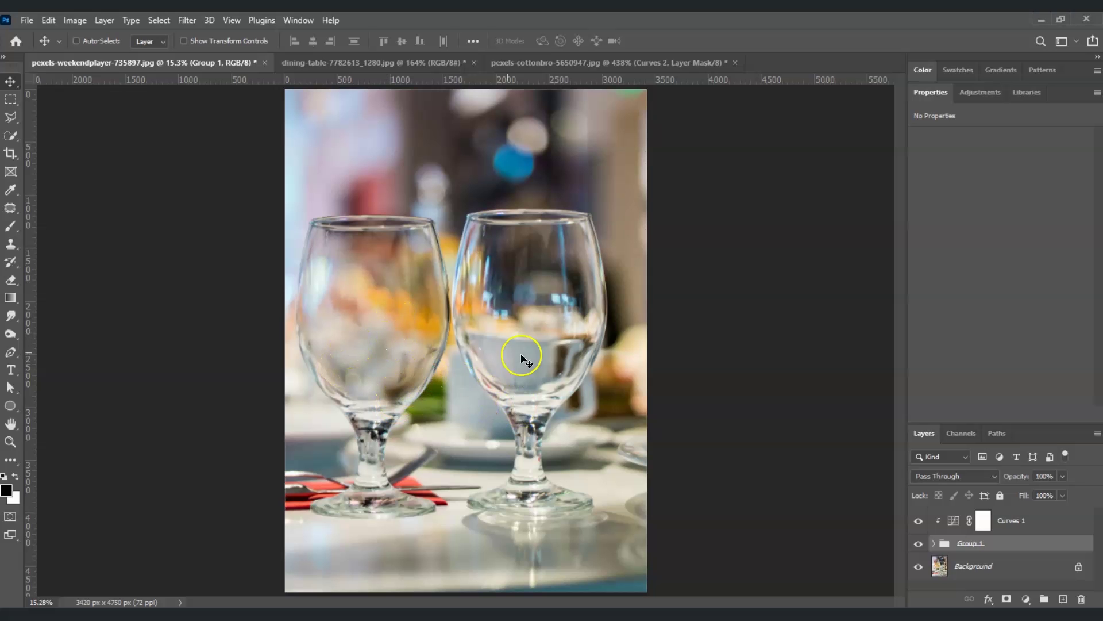
click(418, 62)
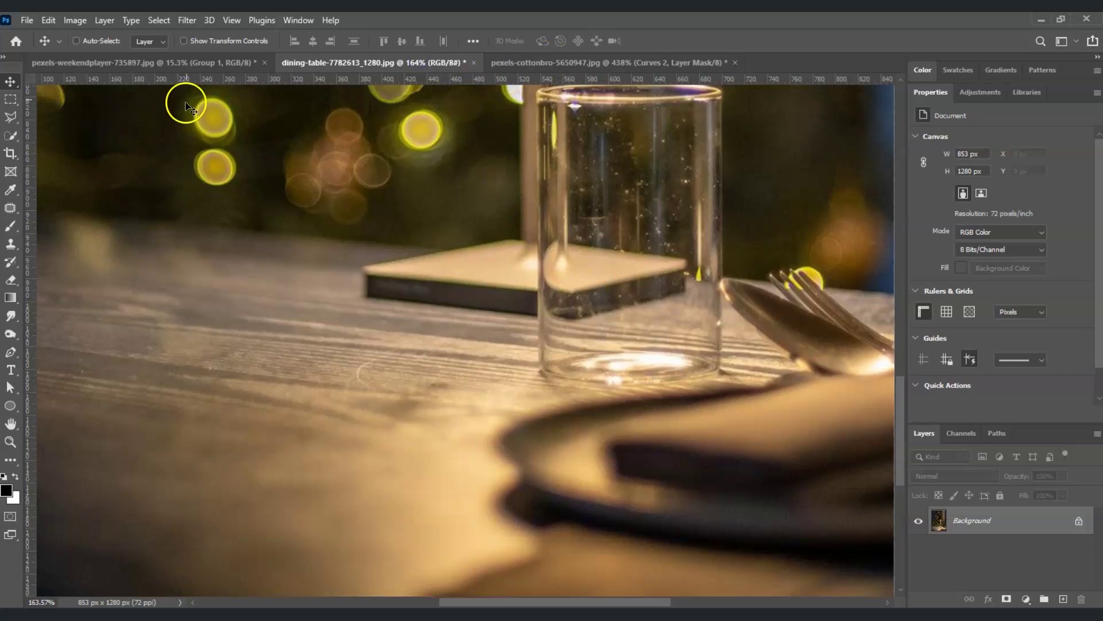
click(172, 63)
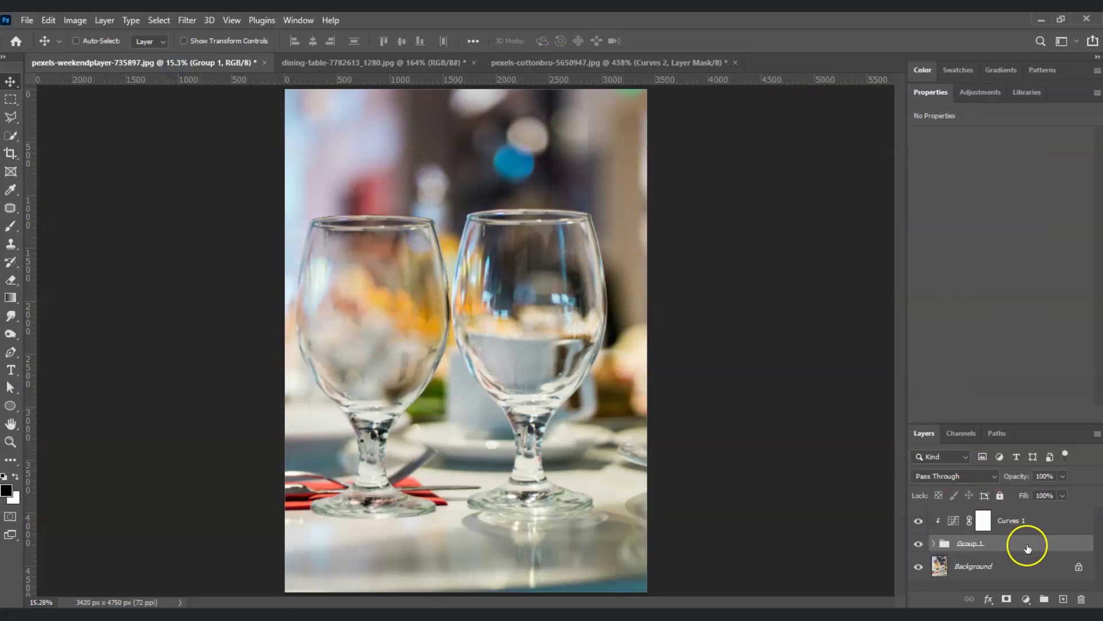
click(1032, 530)
click(388, 360)
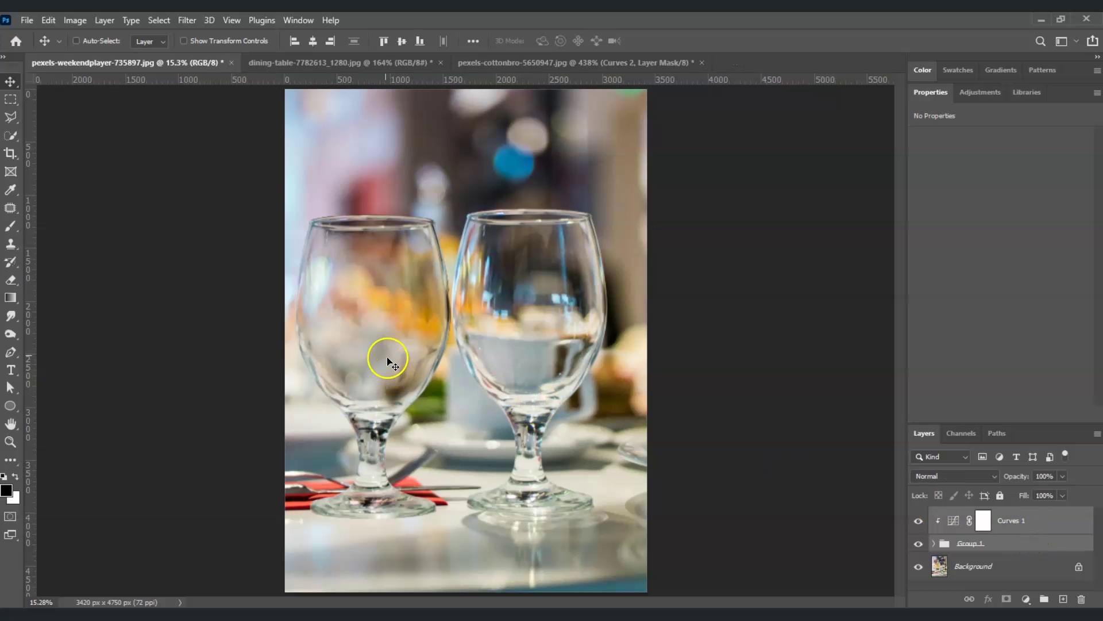
drag(389, 360, 323, 247)
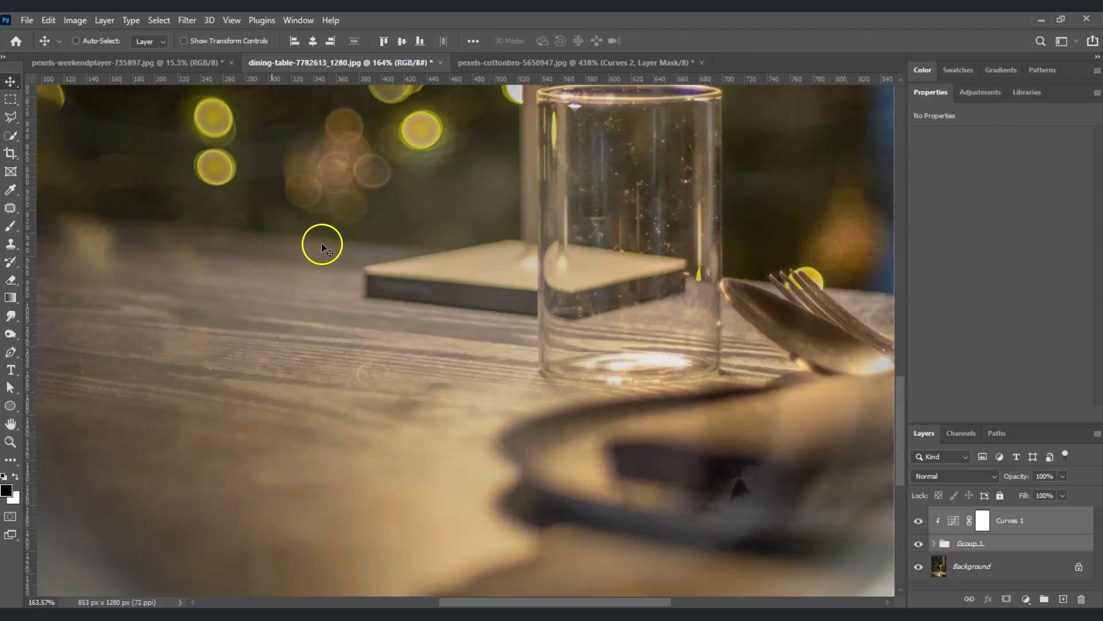
- Fit the dining-table photo on screen and scale the glass down to about half, placed left of the lamp
click(11, 441)
click(411, 40)
click(943, 513)
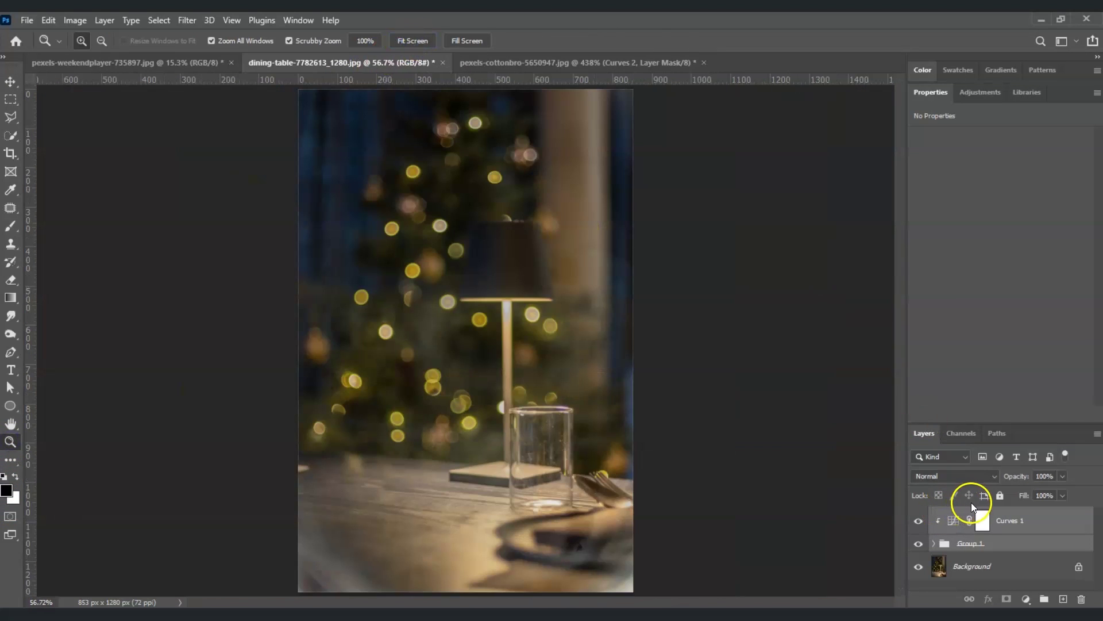
key(ctrl+t)
drag(172, 500, 591, 417)
drag(661, 419, 443, 419)
key(Return)
- Paint a soft brush dab near the glass base, then hide the wine-glass photo's Background again
click(1000, 520)
key(b)
click(437, 517)
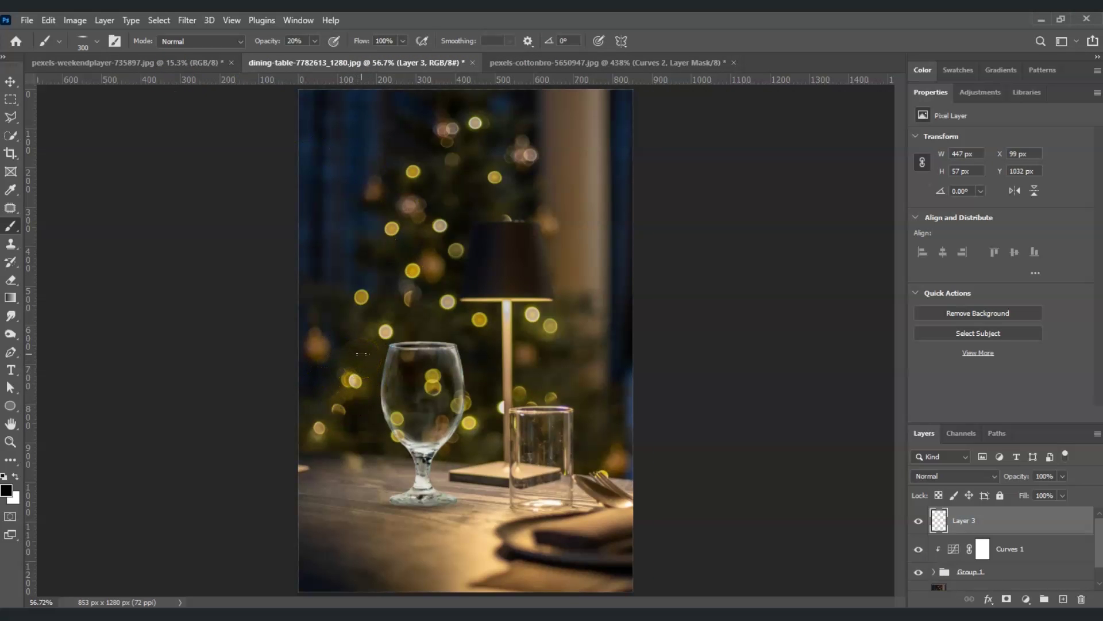
click(127, 62)
key(v)
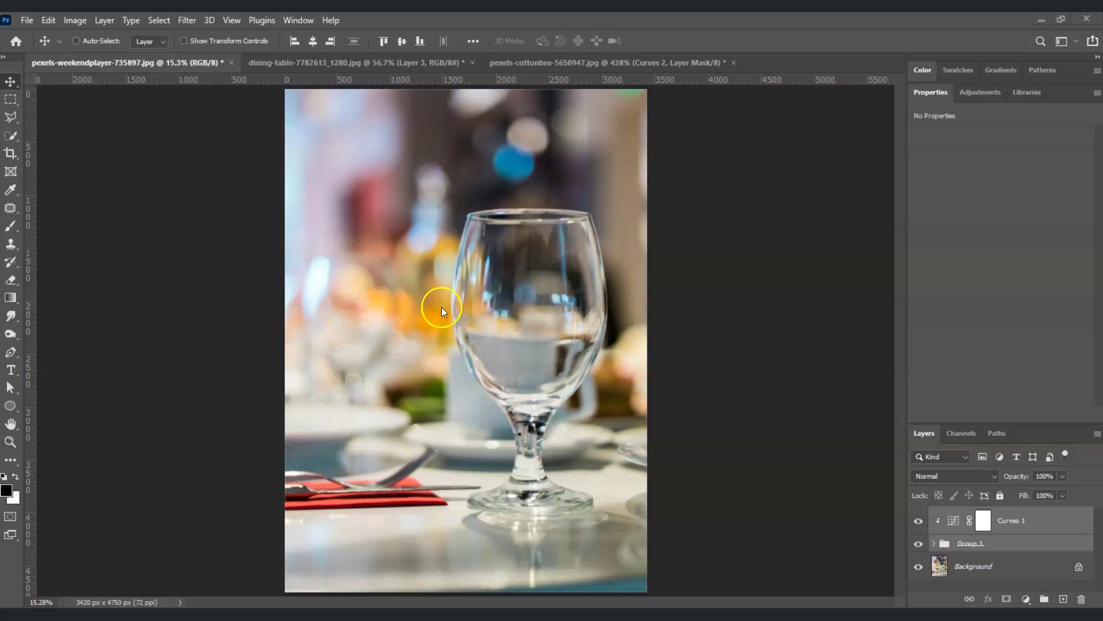
click(918, 567)
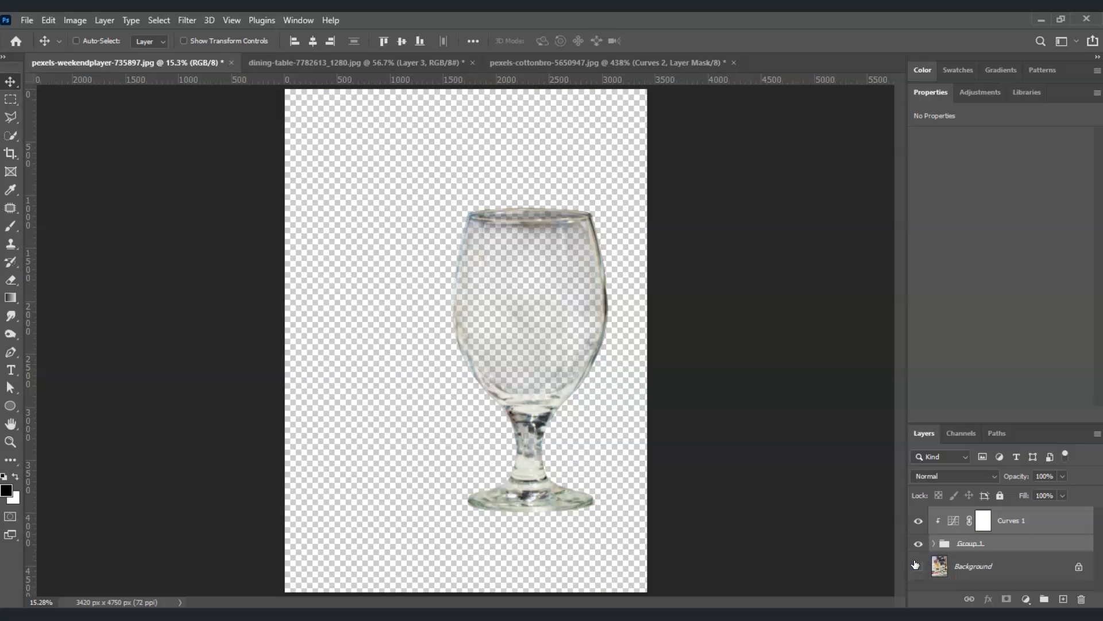